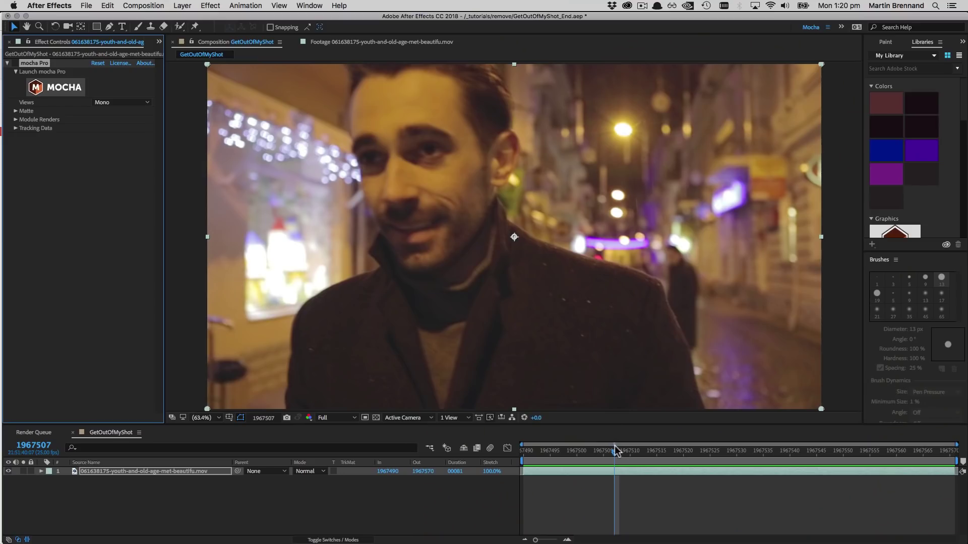
Apply the mocha Pro effect to the street footage layer and launch its tracking interface.
drag(616, 451, 511, 440)
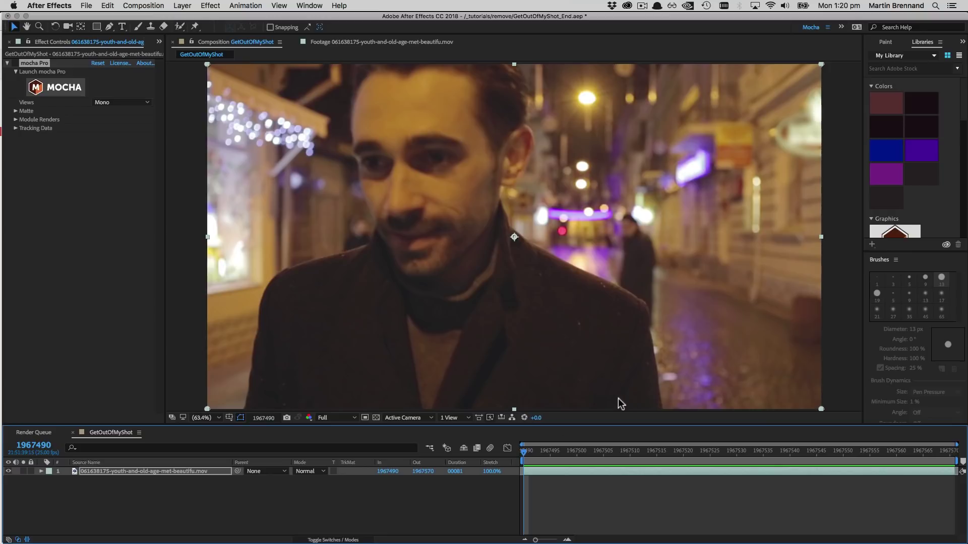
drag(523, 456, 477, 431)
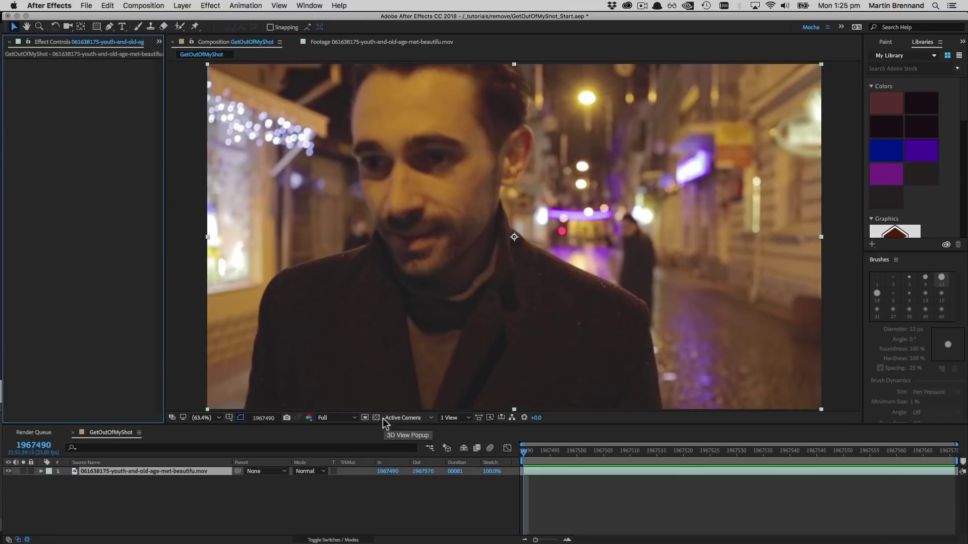
click(207, 6)
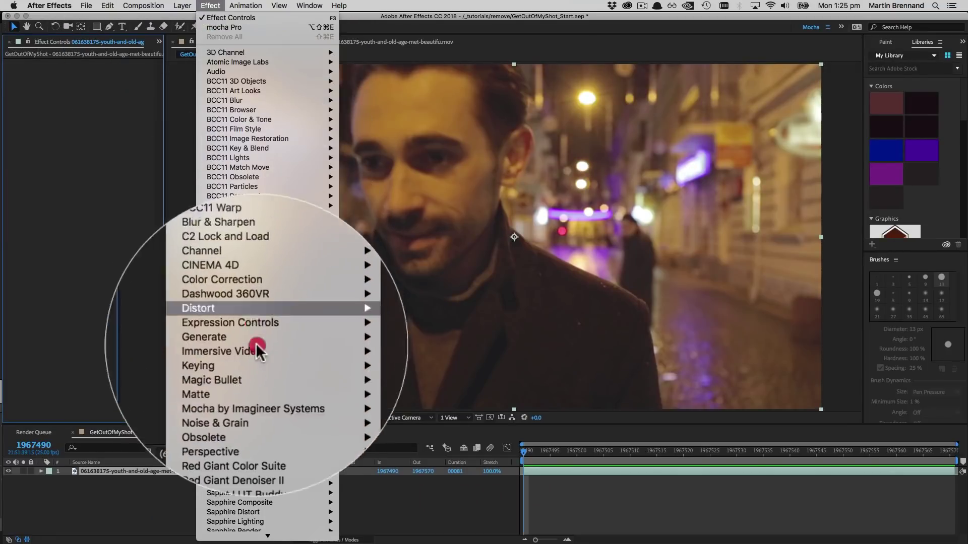
mouse_move(274, 386)
click(341, 387)
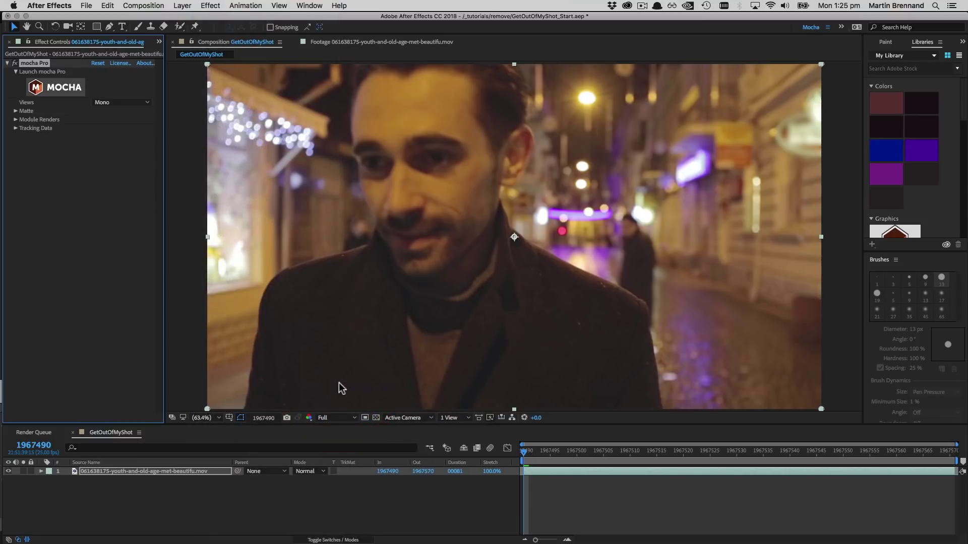
click(57, 87)
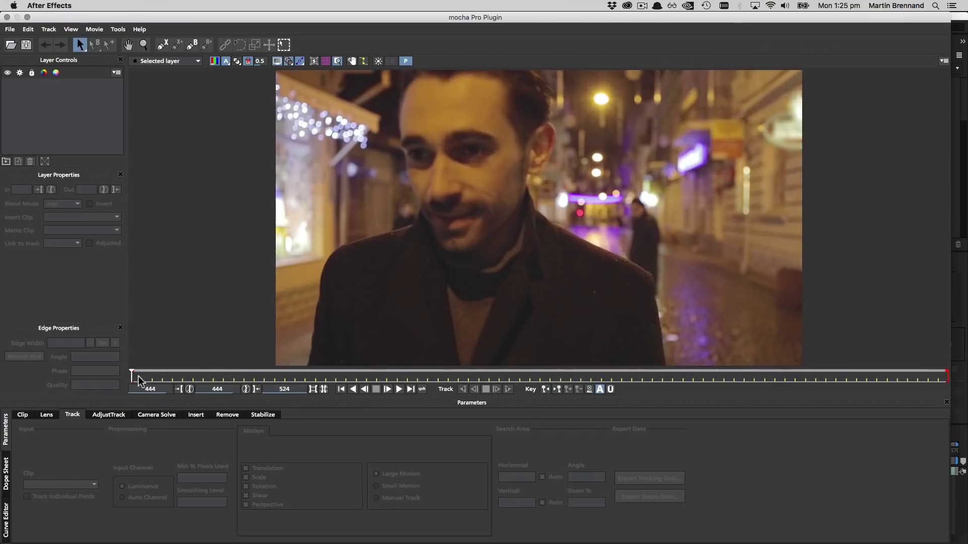
Draw a closed X-spline at frame 444 around the man's shoulder on the street side, from the neck down past the frame edge.
drag(132, 379, 53, 363)
click(163, 44)
click(531, 187)
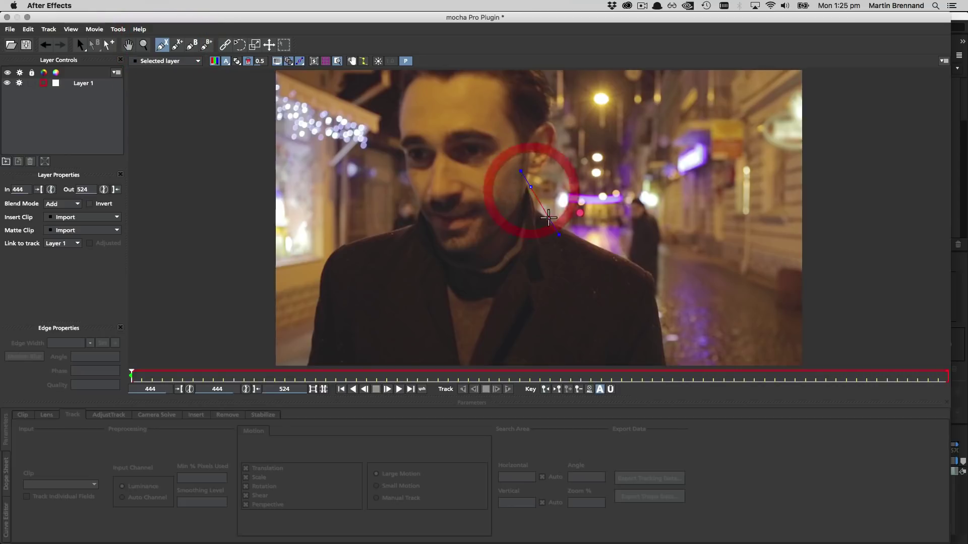
click(550, 218)
click(614, 247)
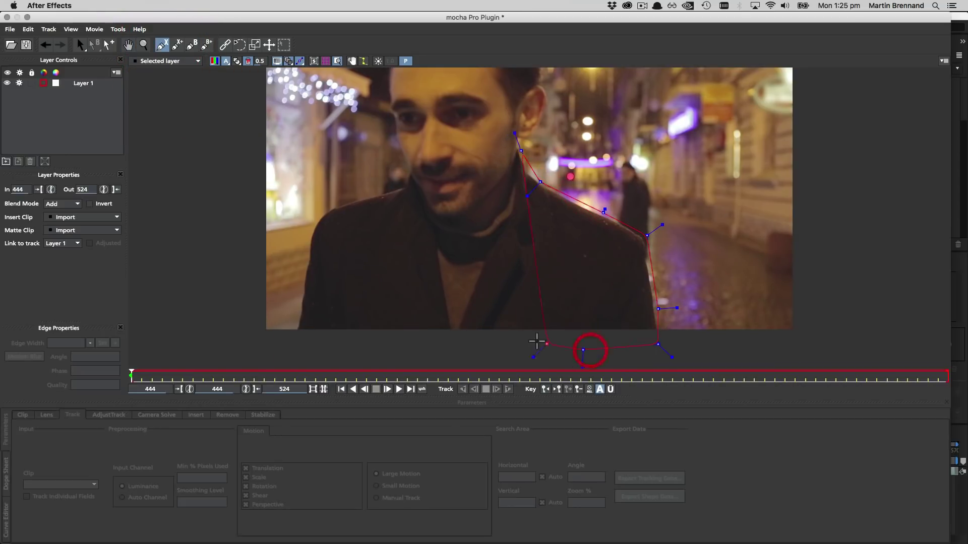
click(520, 152)
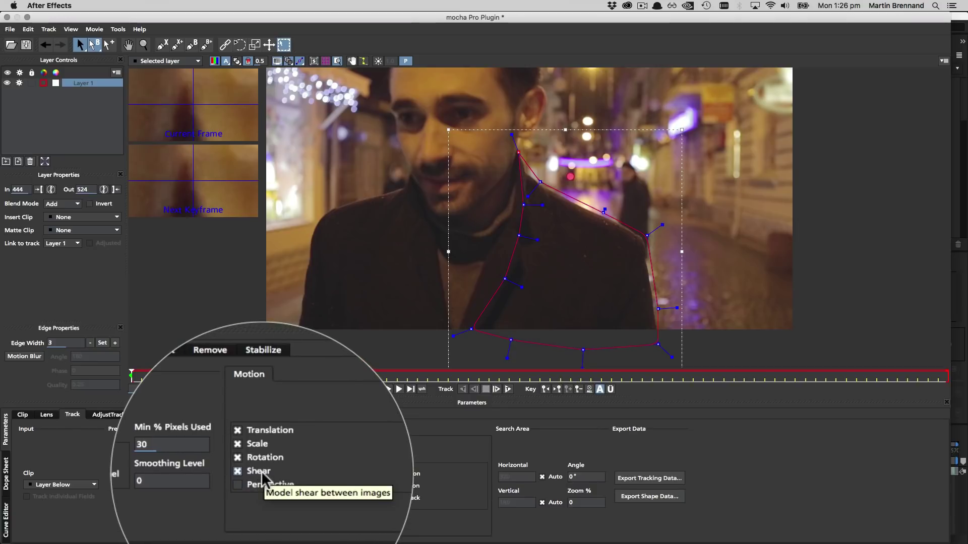
Set the minimum percentage of pixels used to 90 and rename the new layer shoulder.
double_click(207, 445)
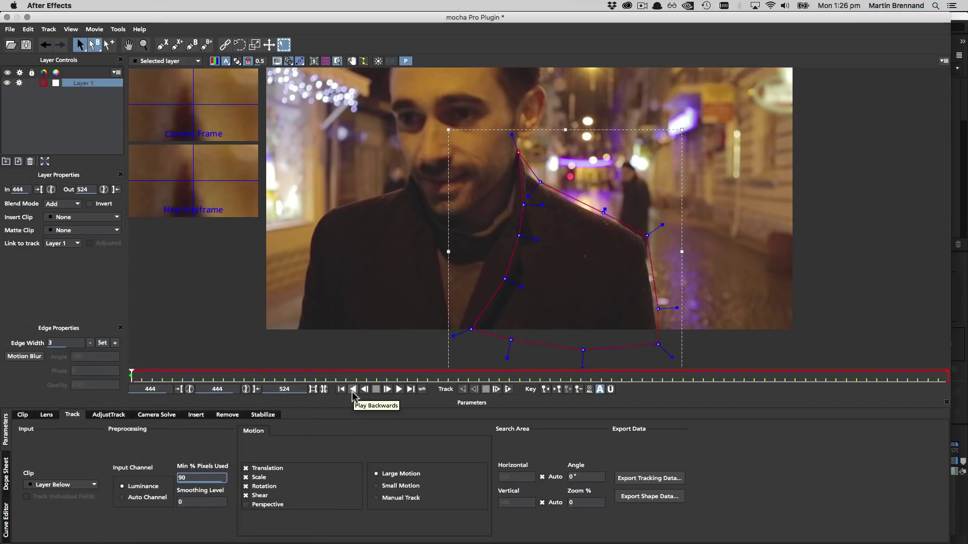
double_click(92, 85)
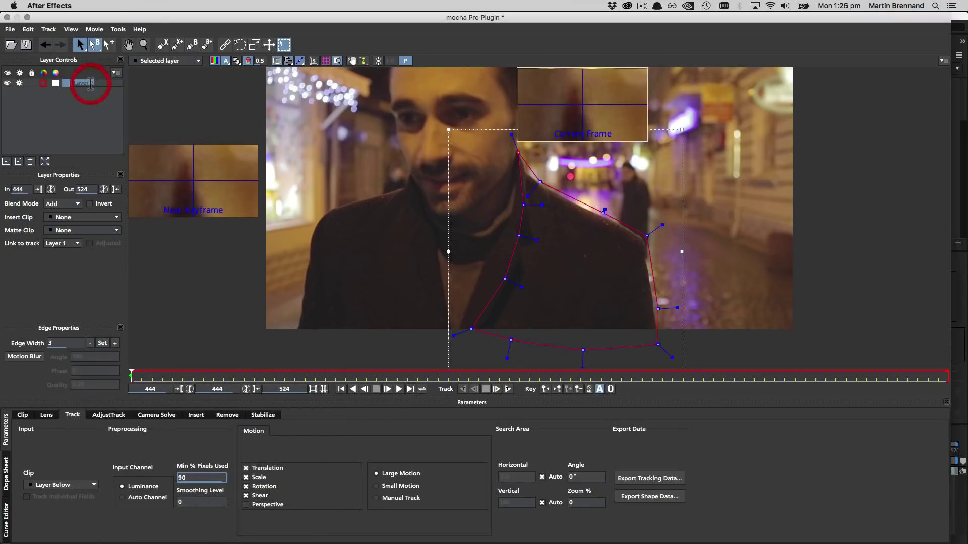
text(shoulder)
key(Return)
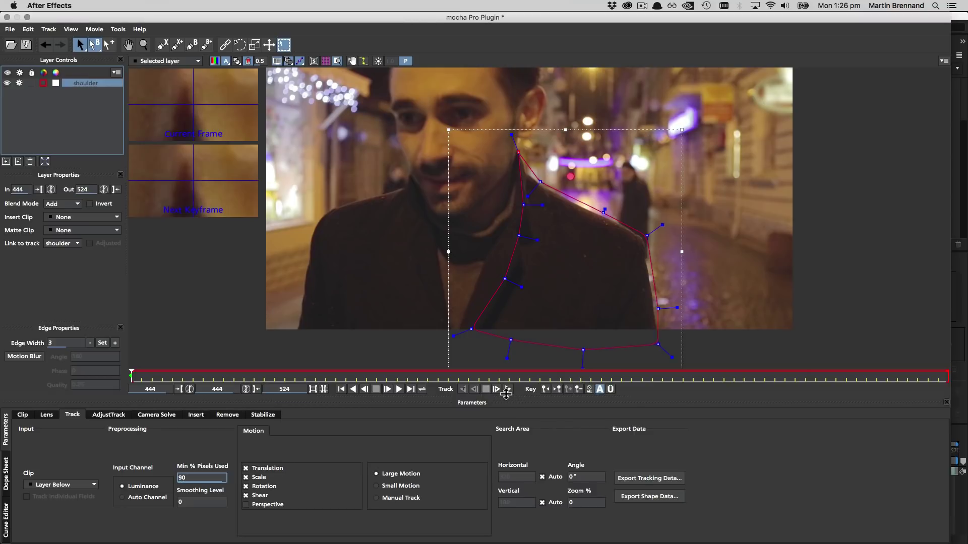
Track the shoulder layer forward from frame 444 to 499, correcting the spline's shape at frames 455 and 459.
click(507, 390)
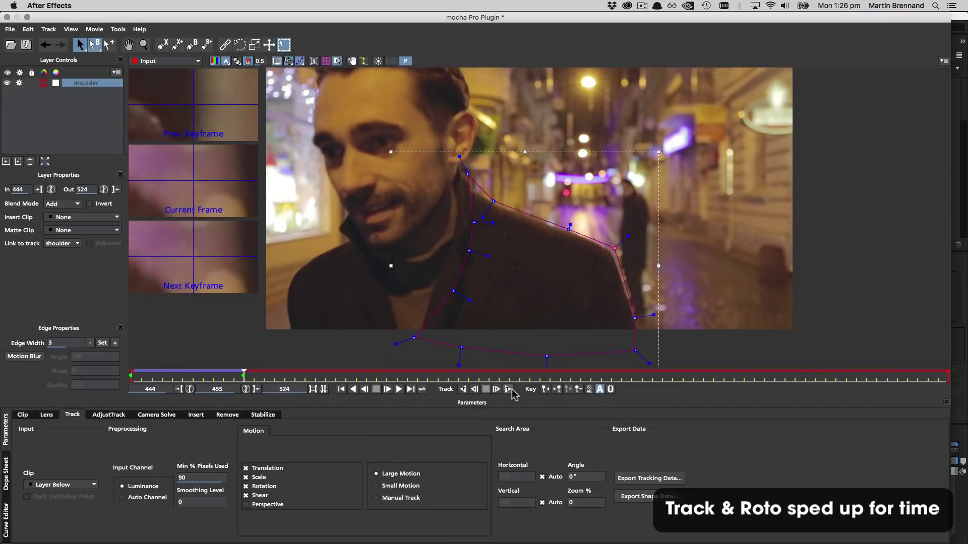
click(508, 389)
click(486, 389)
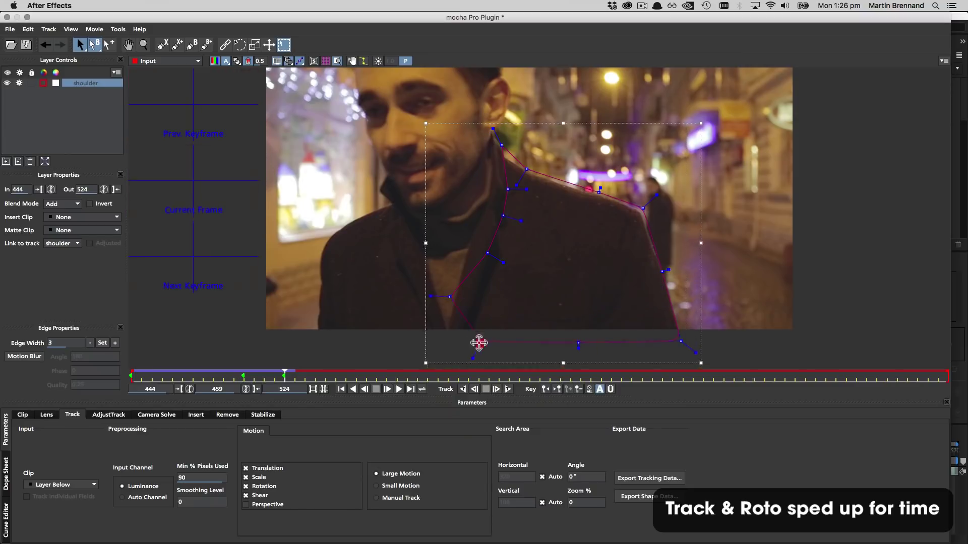
click(443, 341)
click(508, 389)
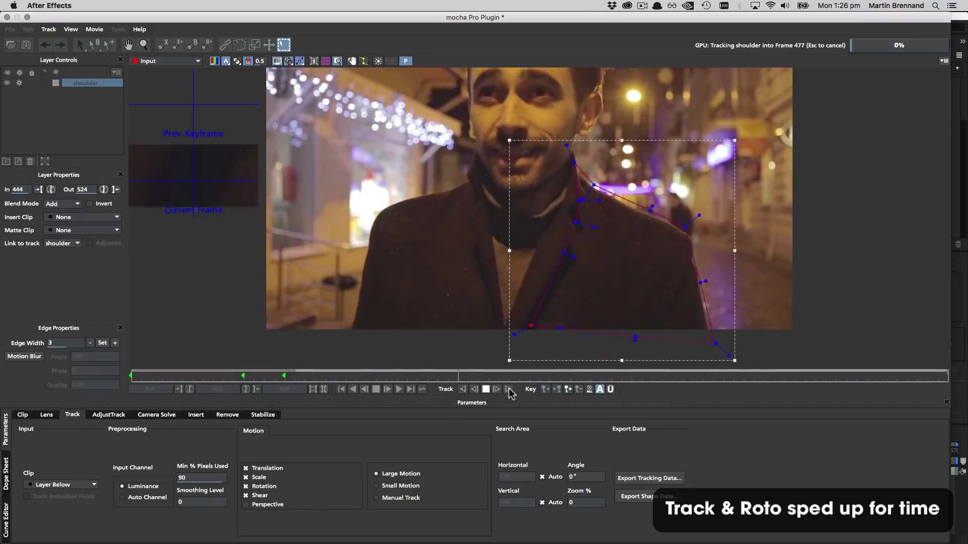
click(485, 389)
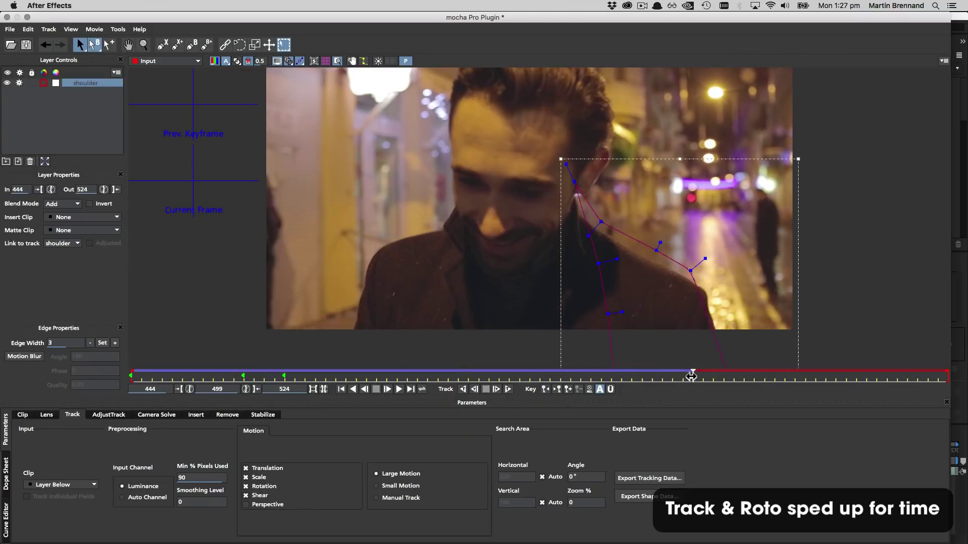
Set the shoulder layer's out point to frame 484 and scrub through the tracked range to check the shape.
drag(692, 376, 541, 382)
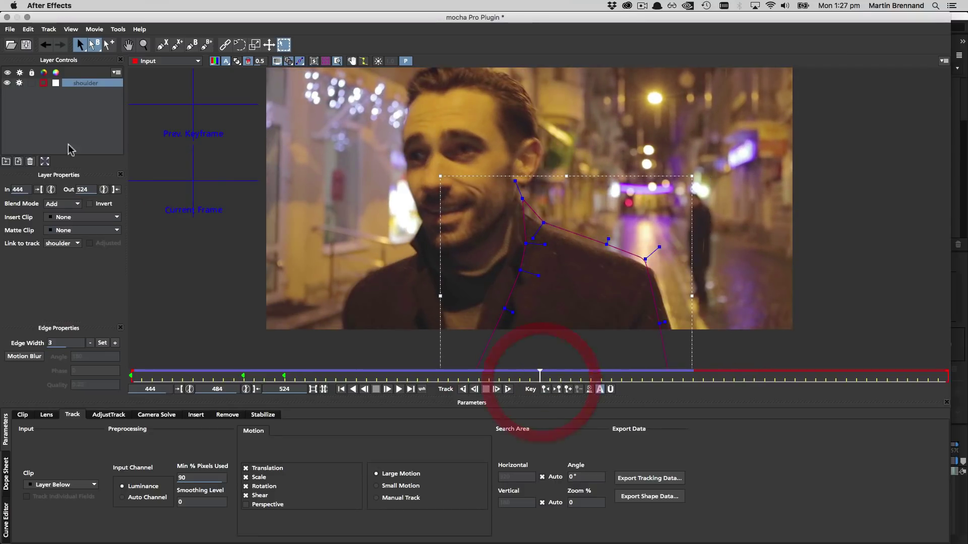
click(116, 190)
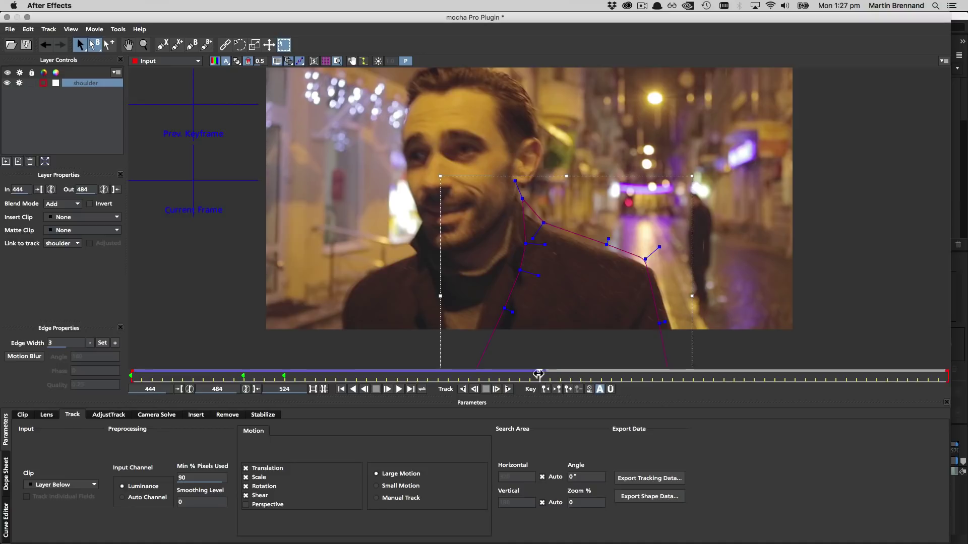
drag(546, 376, 74, 394)
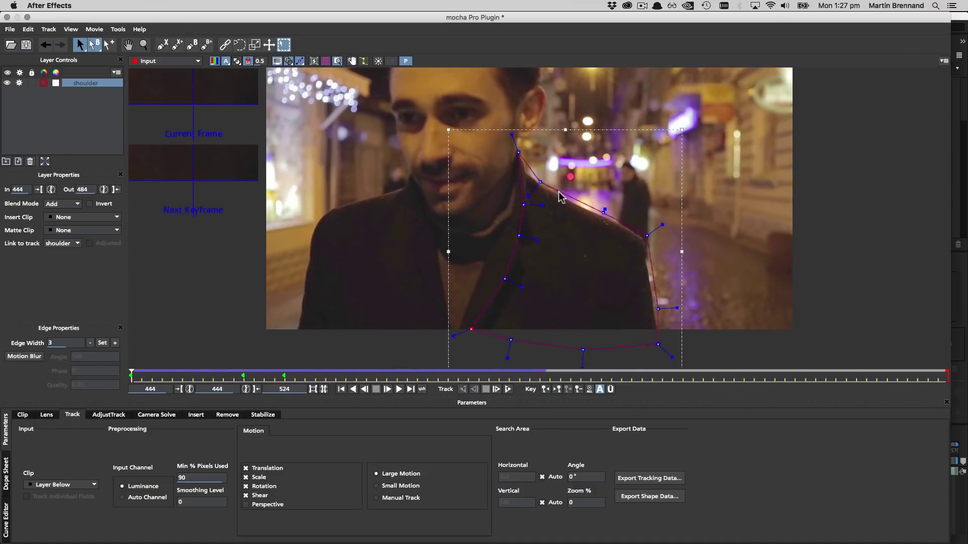
drag(132, 378, 540, 391)
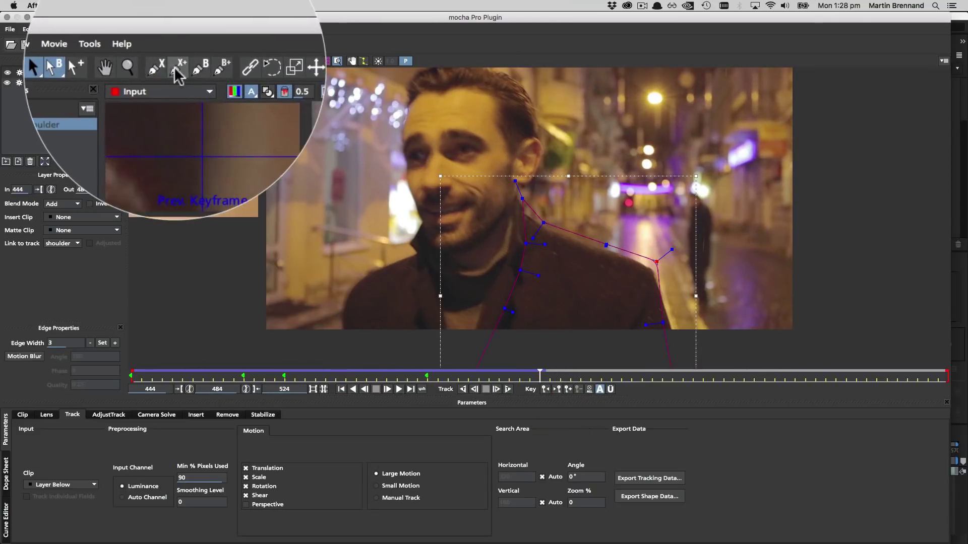
Draw a closed X-spline at frame 484 around the dark figure standing in the street behind the man.
click(161, 45)
click(719, 204)
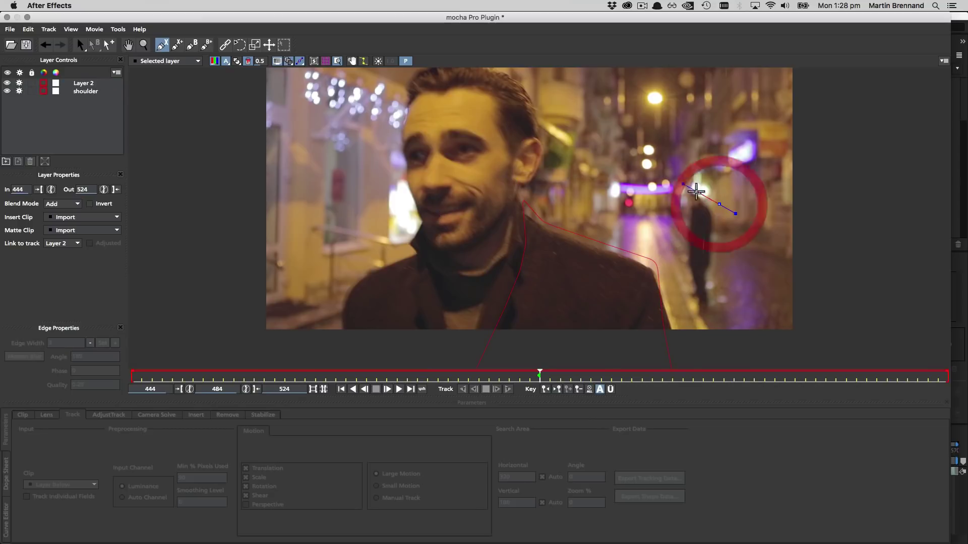
click(693, 190)
click(684, 191)
click(686, 204)
click(684, 233)
click(685, 256)
click(685, 271)
click(693, 307)
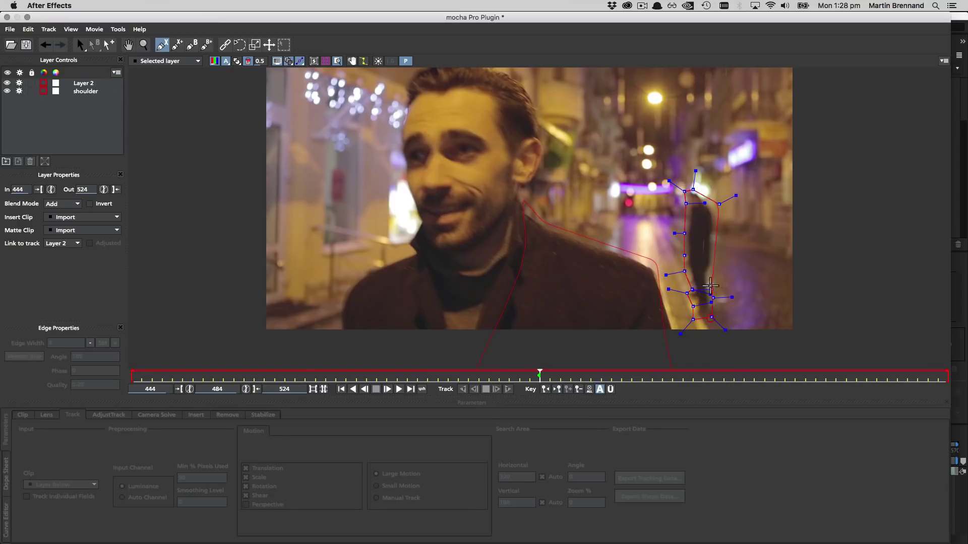
click(710, 278)
click(715, 267)
click(716, 246)
click(718, 219)
click(717, 212)
right_click(717, 212)
drag(694, 189, 712, 205)
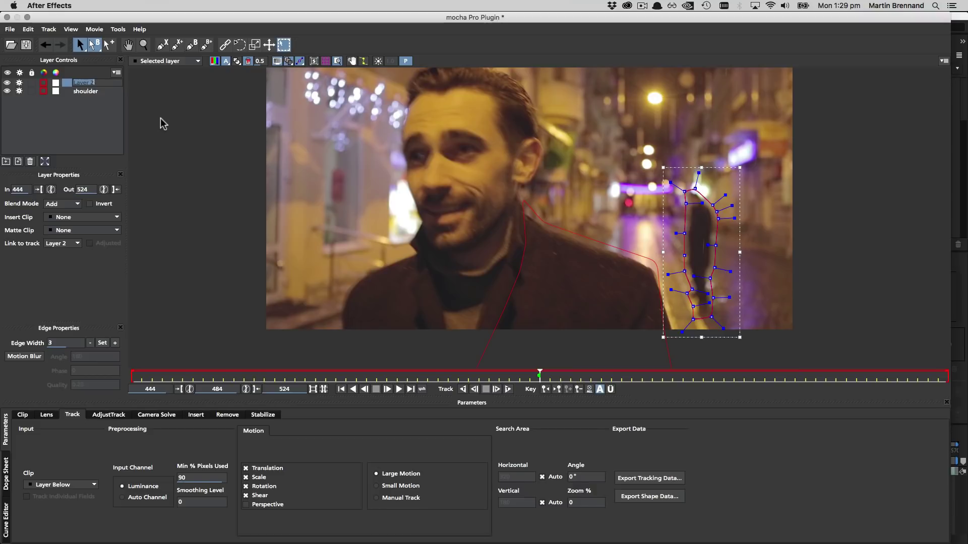
Rename the new layer bystander, place it beneath the shoulder layer, and keep it selected.
text(bystander)
click(93, 83)
drag(141, 133, 136, 151)
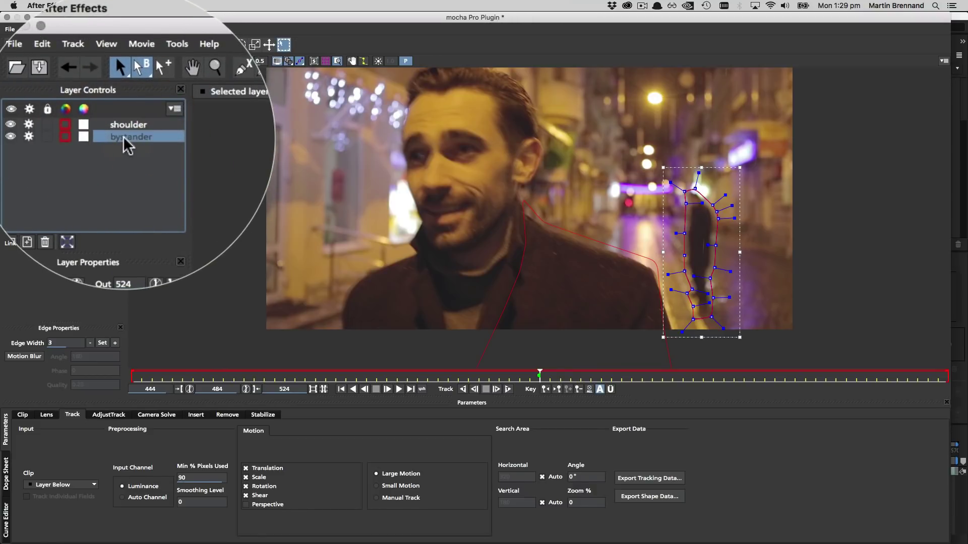
click(139, 121)
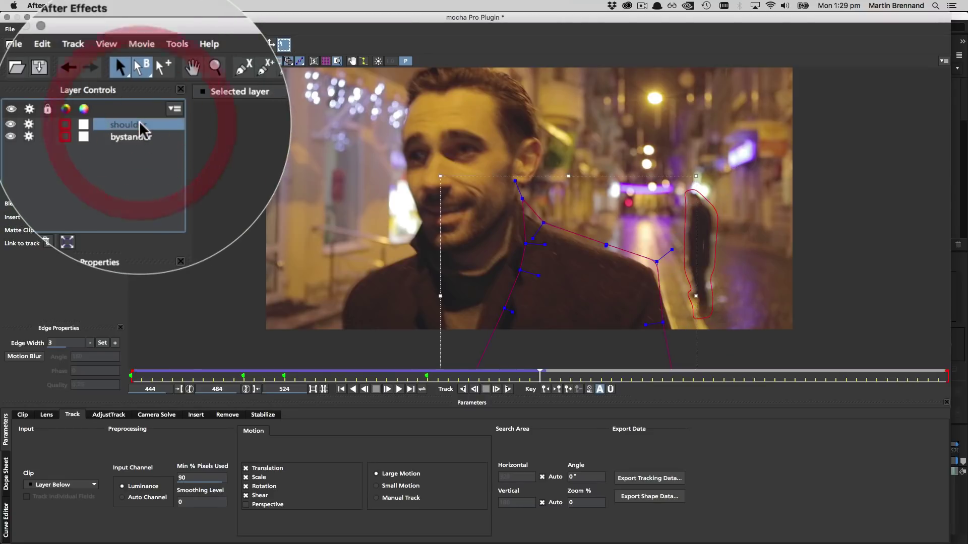
click(150, 137)
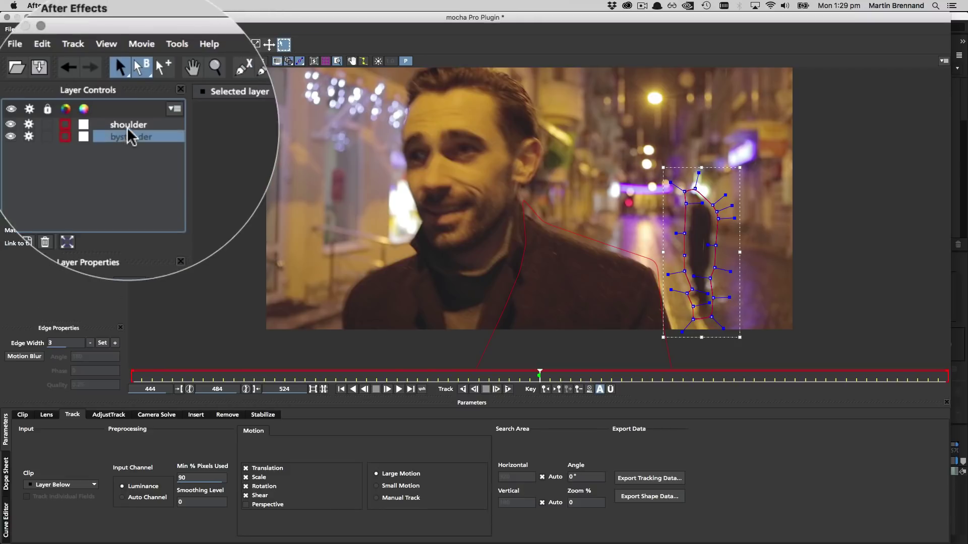
Turn off track processing for the shoulder layer and display the matte of the selected bystander layer.
click(27, 124)
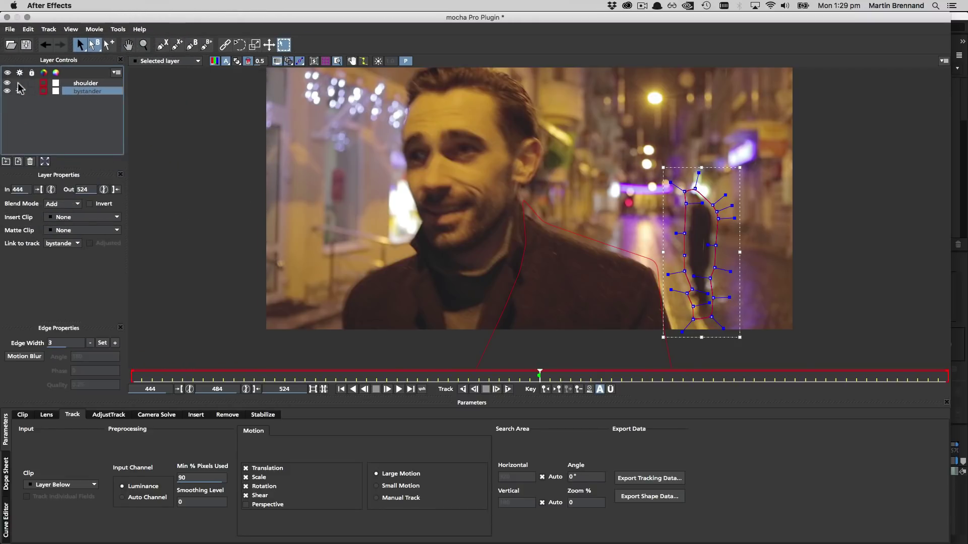
click(19, 91)
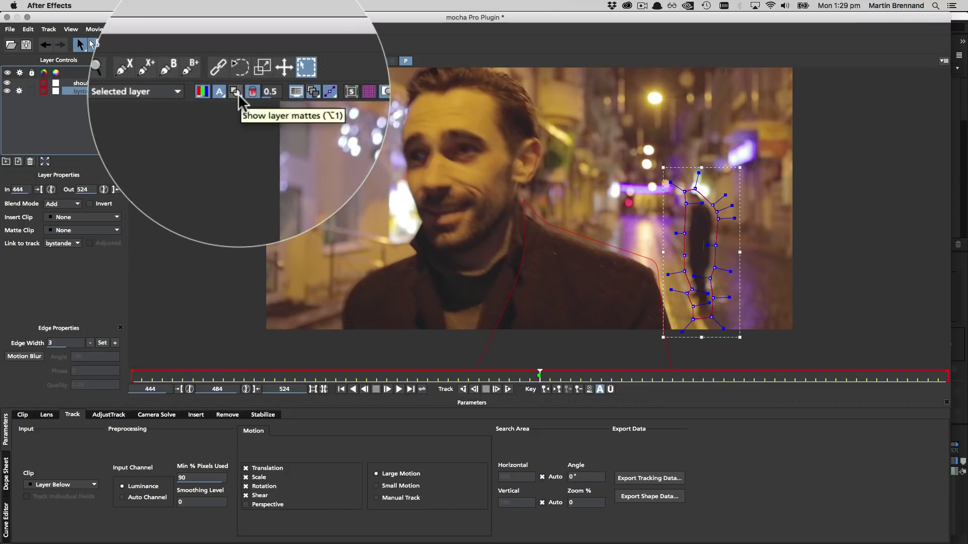
click(237, 62)
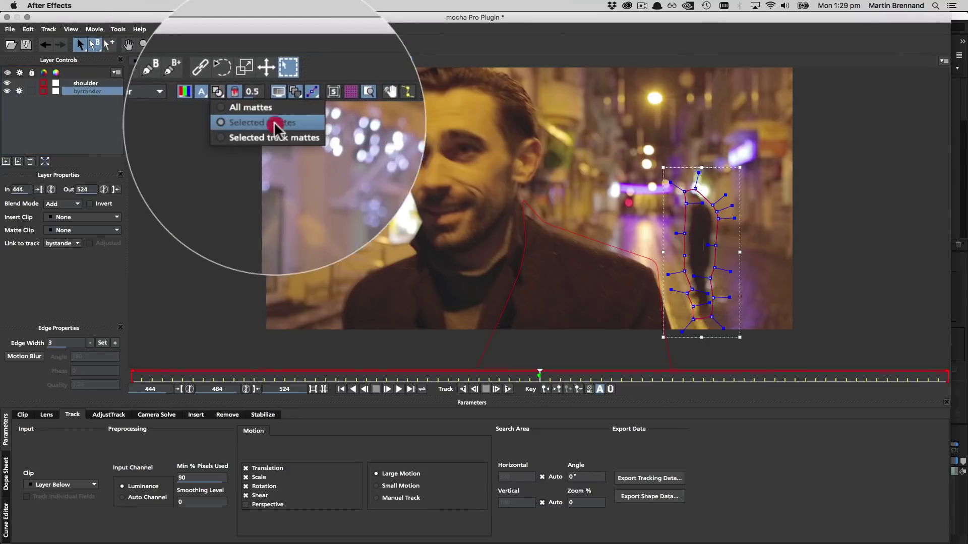
click(298, 141)
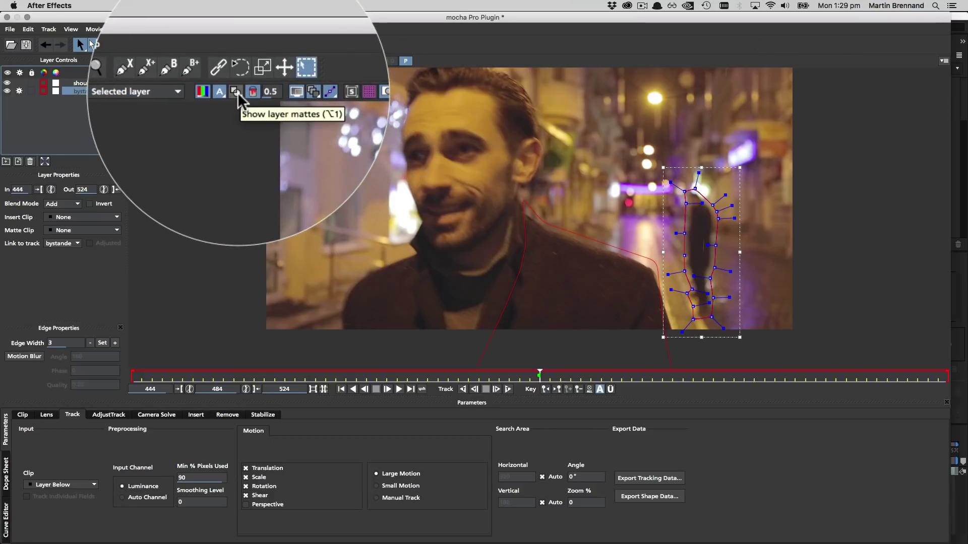
click(236, 61)
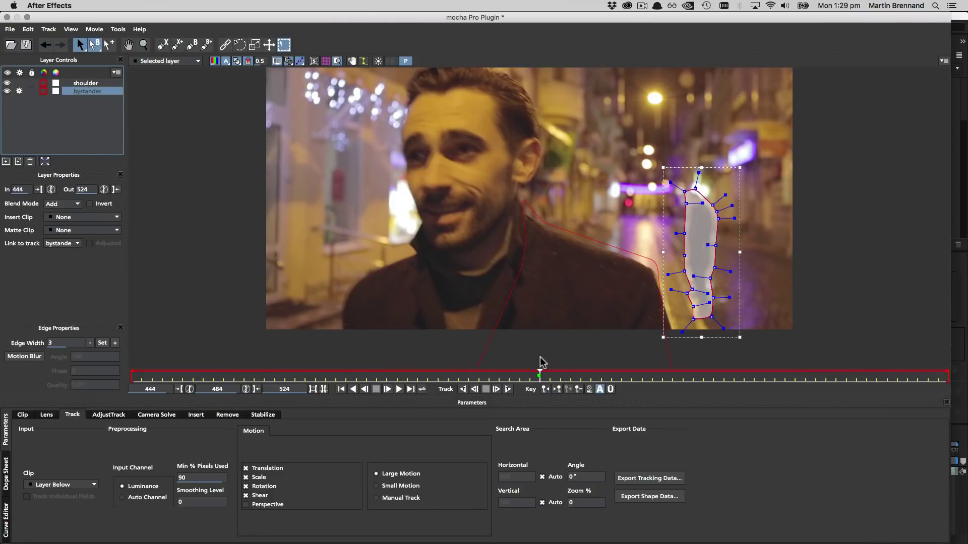
Track the bystander layer backward and forward from frame 484 and set its out point to frame 514.
click(462, 389)
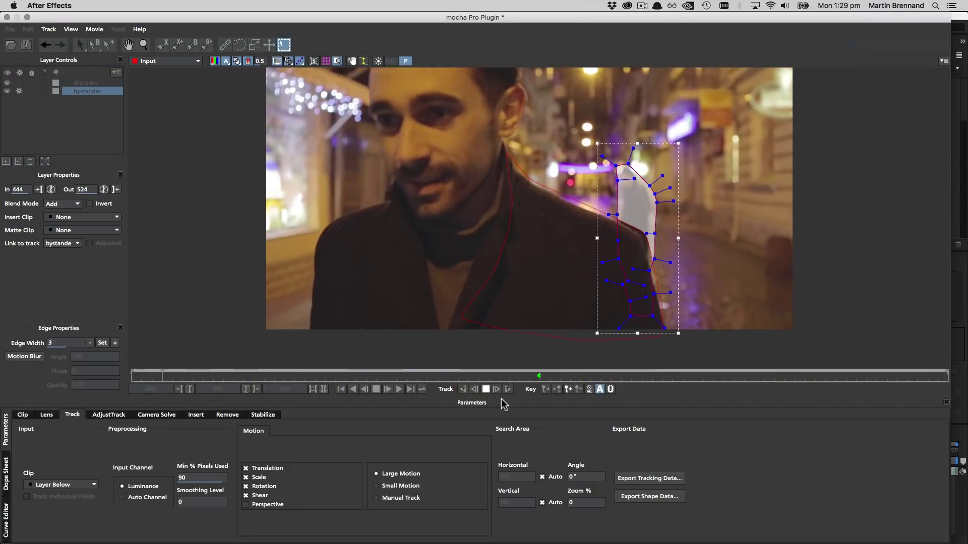
click(508, 389)
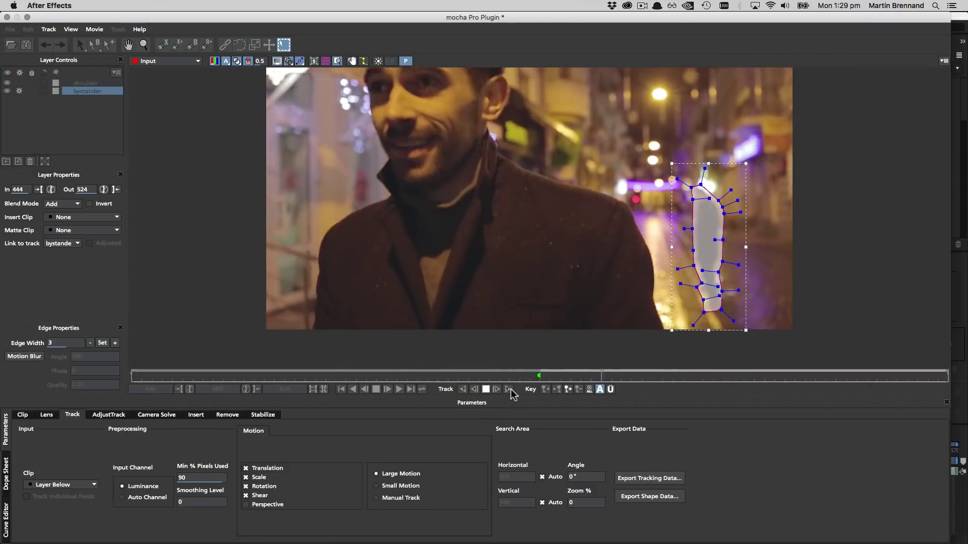
click(484, 284)
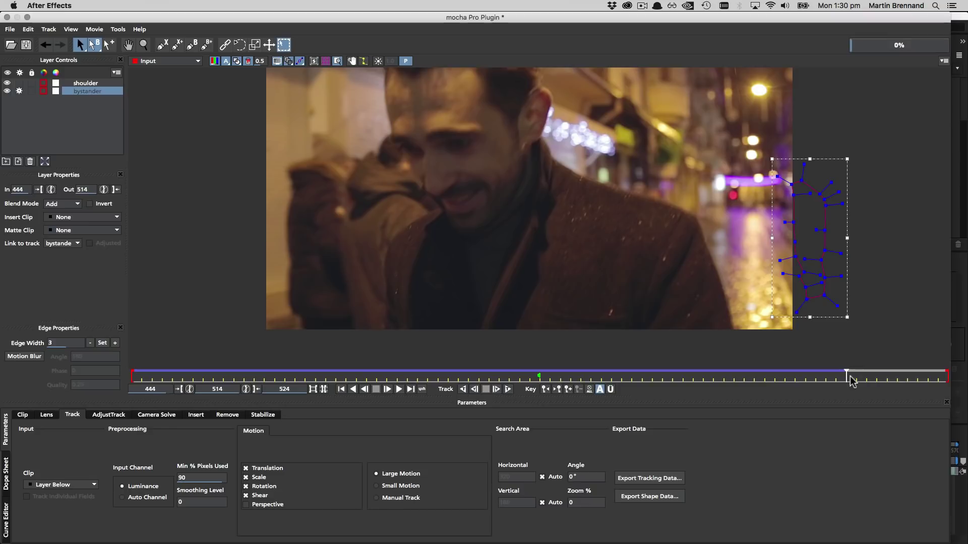
drag(847, 378, 730, 378)
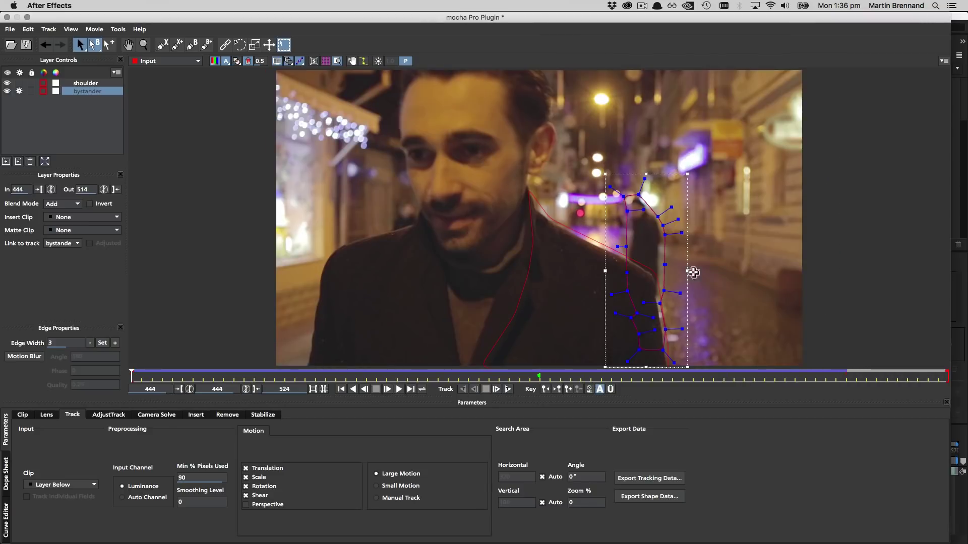
Draw a closed four-corner X-spline at frame 444 around the street background behind the bystander.
click(163, 44)
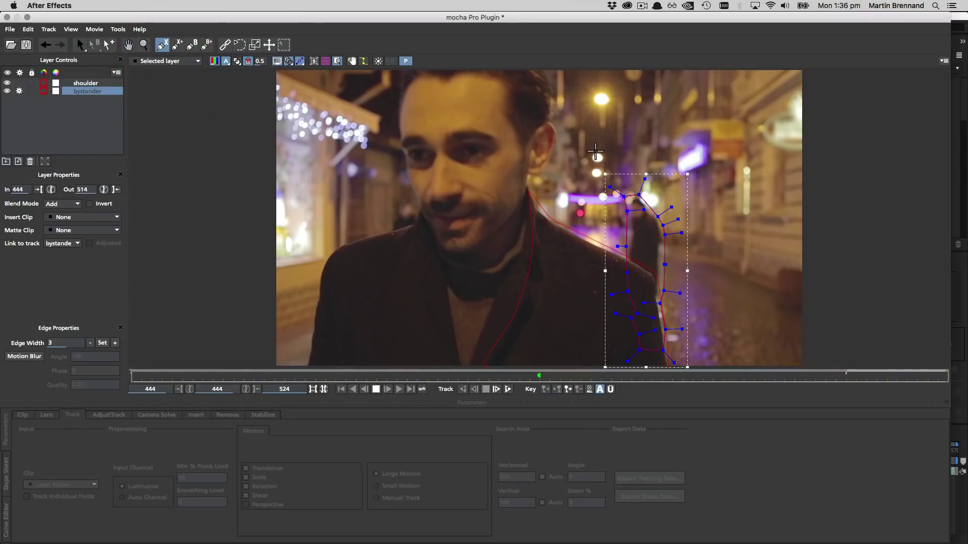
click(577, 150)
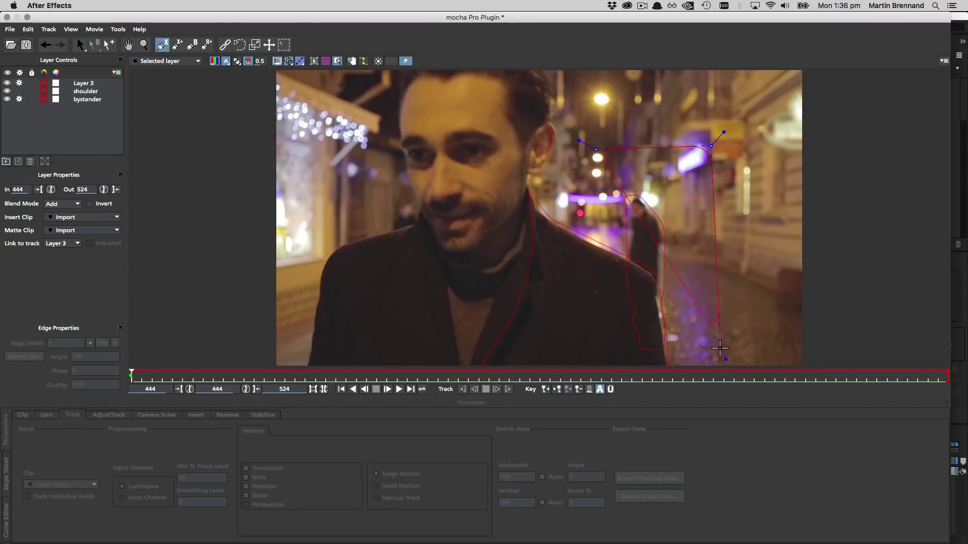
click(719, 366)
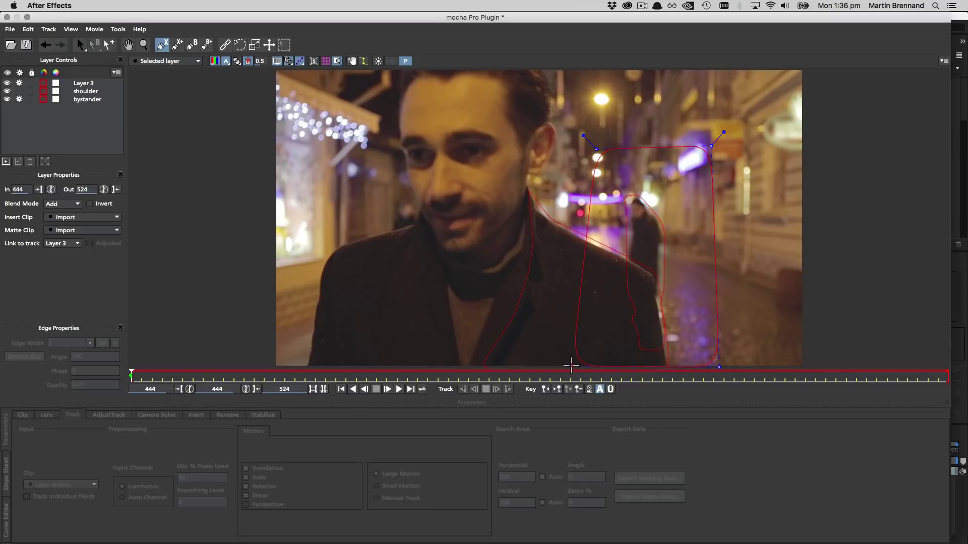
right_click(571, 365)
Fine-tune the corner points of the background spline so its top and lower edges are straight and squared.
drag(599, 148, 581, 148)
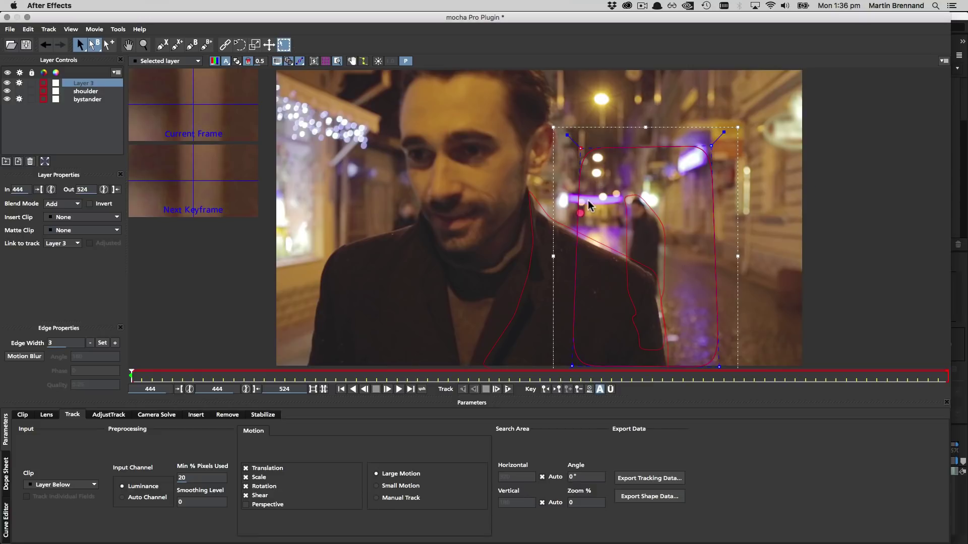
click(576, 146)
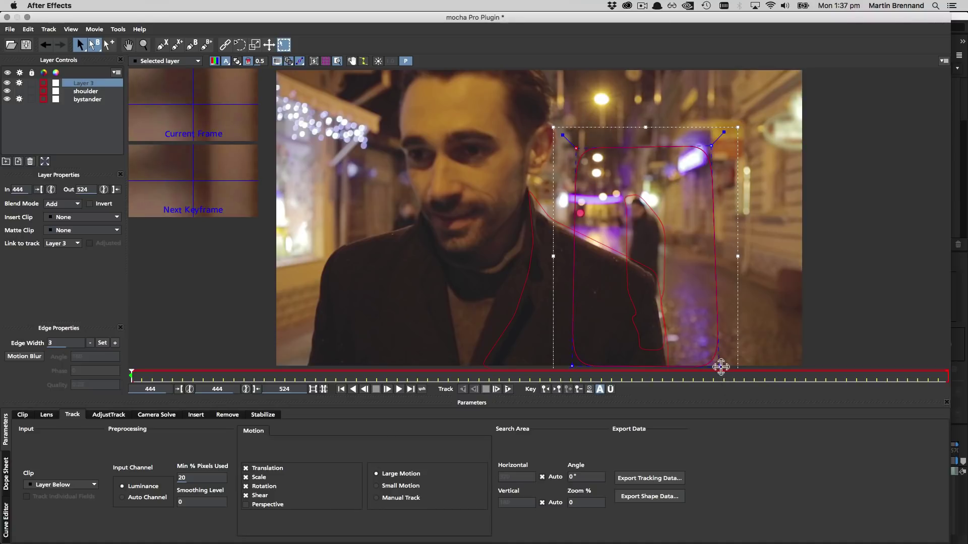
drag(720, 367, 722, 367)
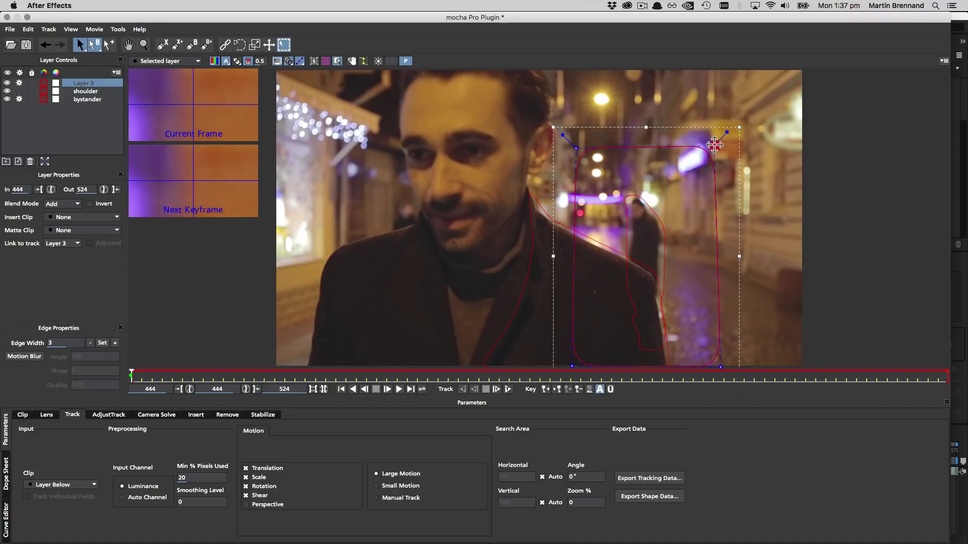
drag(711, 146, 713, 146)
click(575, 136)
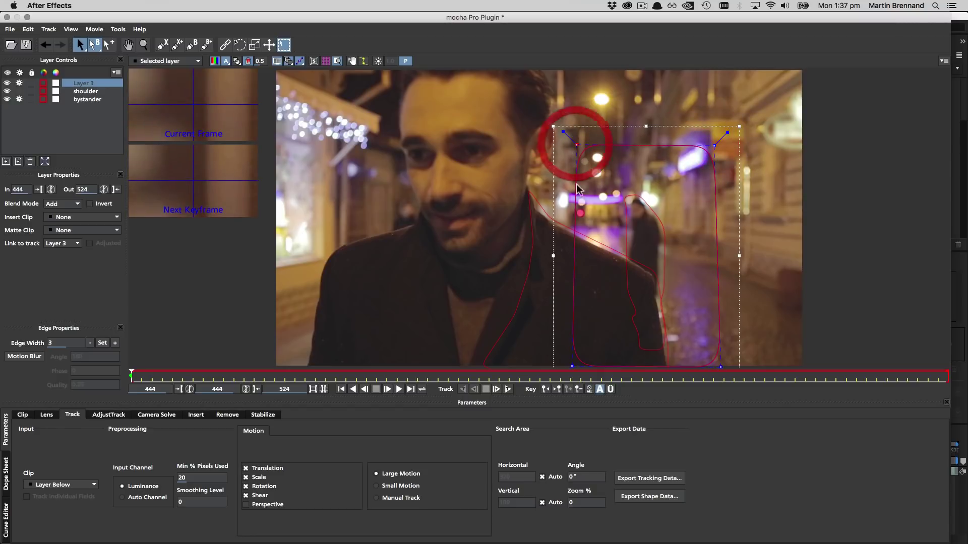
Narrow the background spline by moving both side edges inward, and raise its top edge to the height of the streetlamp.
shift+click(572, 366)
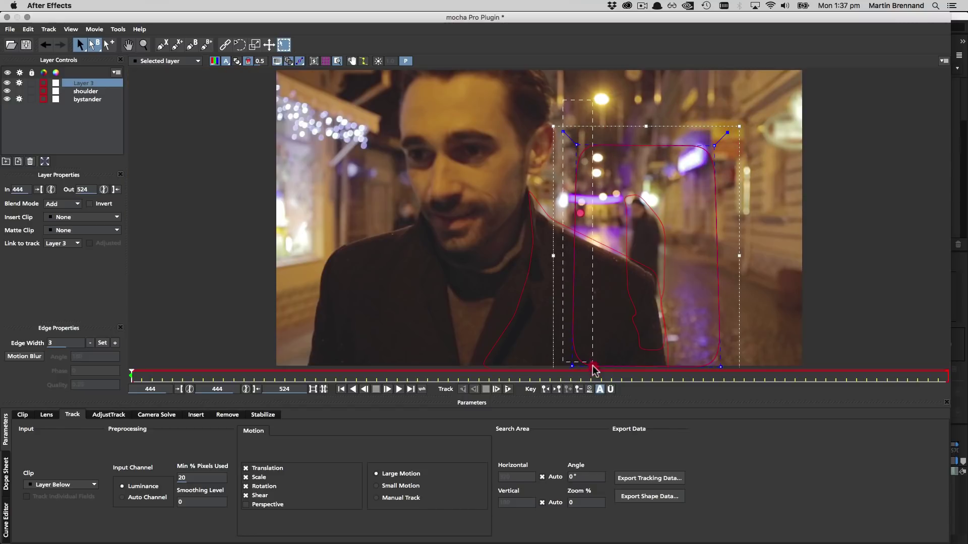
click(584, 275)
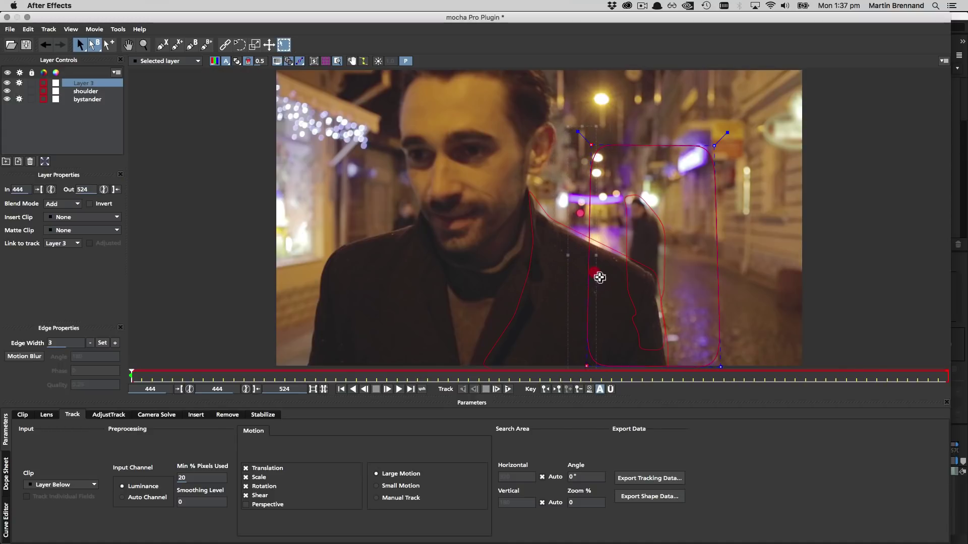
drag(703, 135, 746, 462)
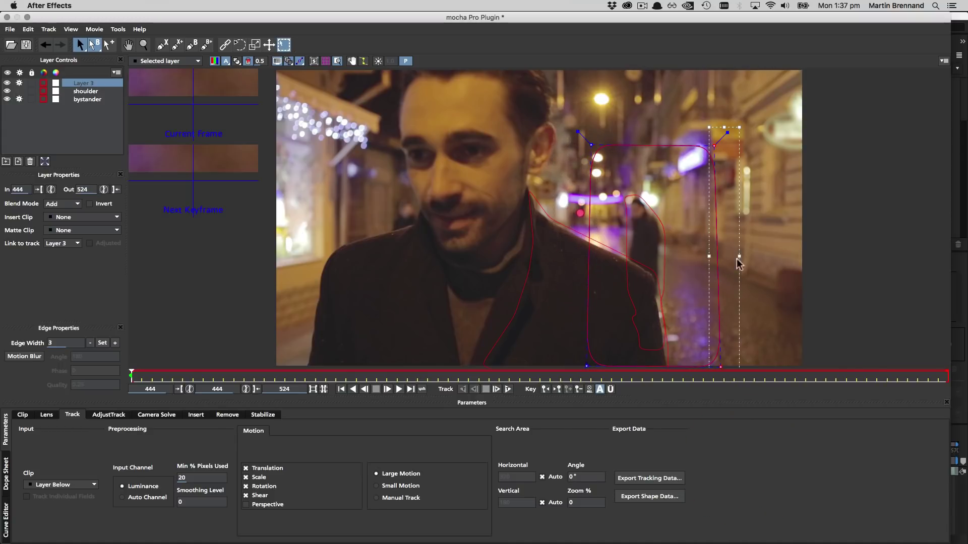
drag(745, 253, 736, 253)
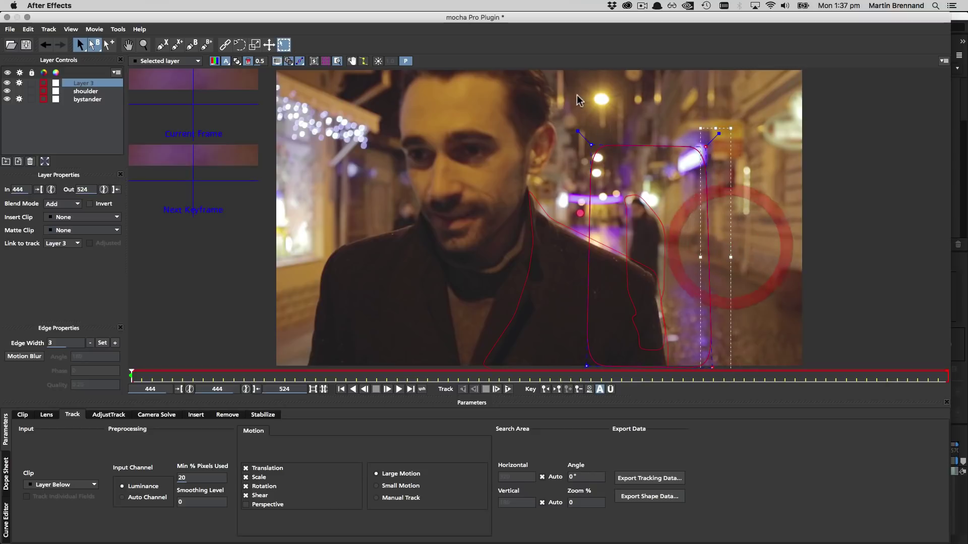
drag(573, 97, 731, 186)
drag(676, 134, 676, 75)
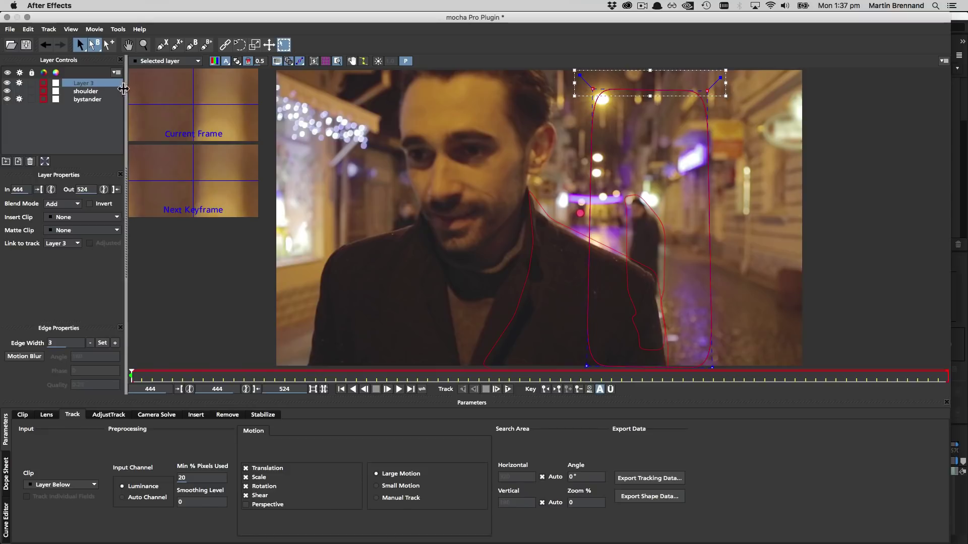
Place the new background layer beneath the bystander layer and display its matte.
drag(93, 84, 89, 113)
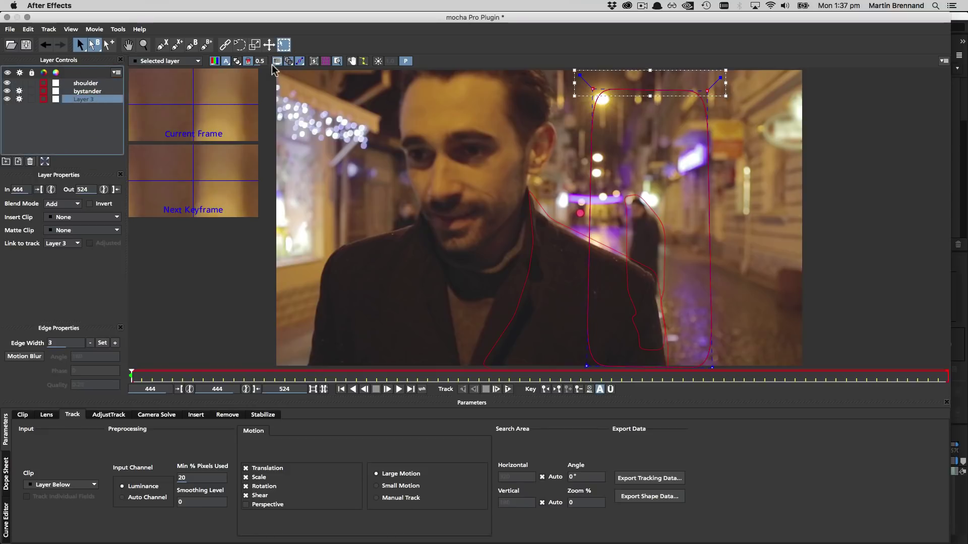
click(247, 61)
click(252, 92)
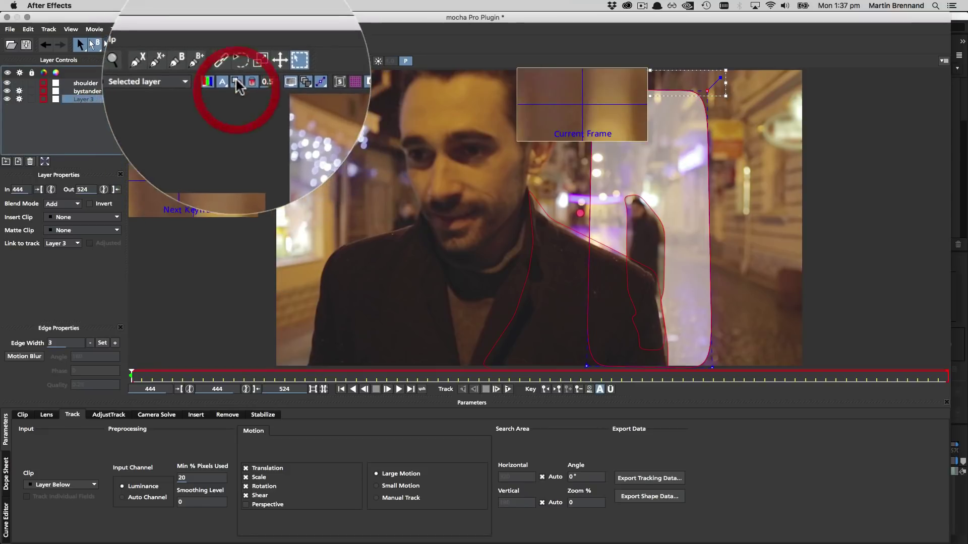
Rename the background layer BGD.
double_click(78, 99)
text(BGD)
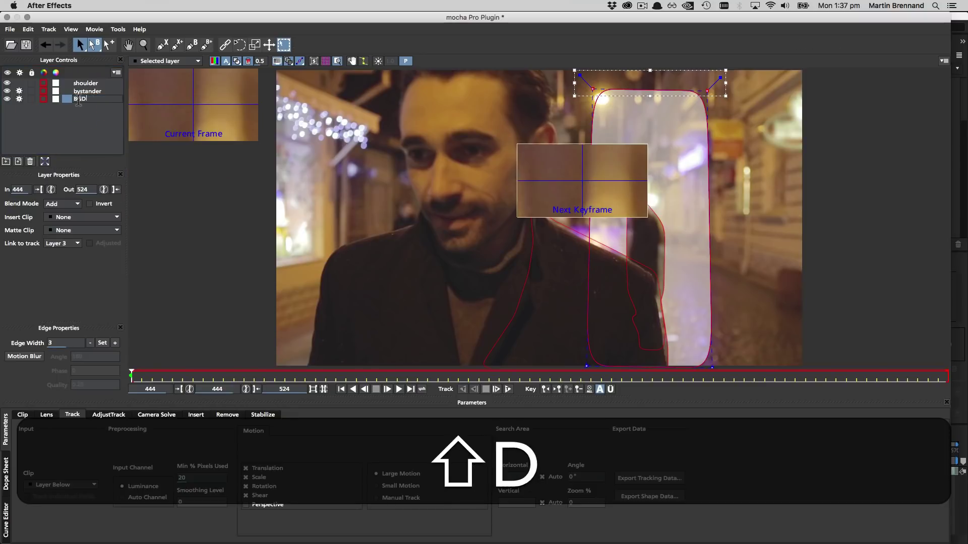
key(Return)
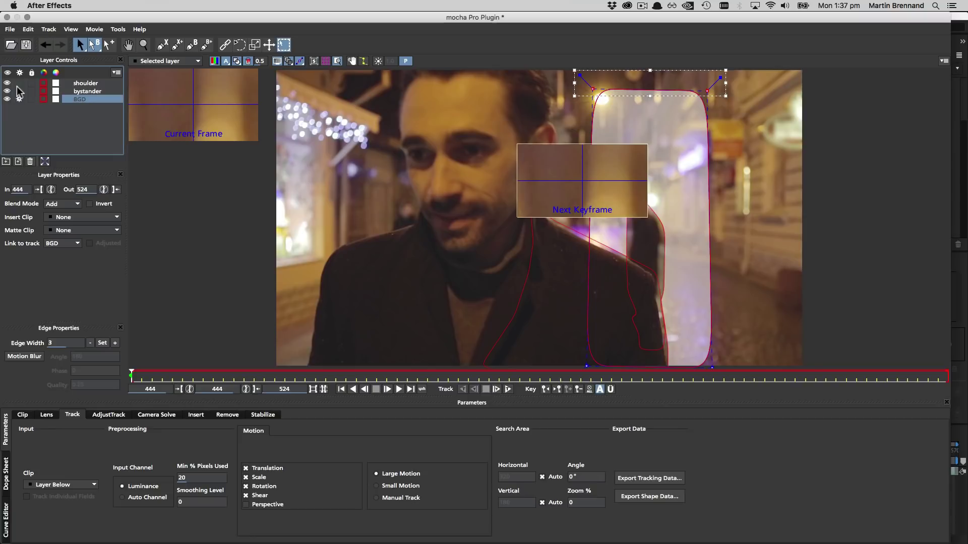
Set the BGD layer's minimum pixels used to 90%, show the planar surface and planar grid, and hide the zoom windows.
double_click(201, 477)
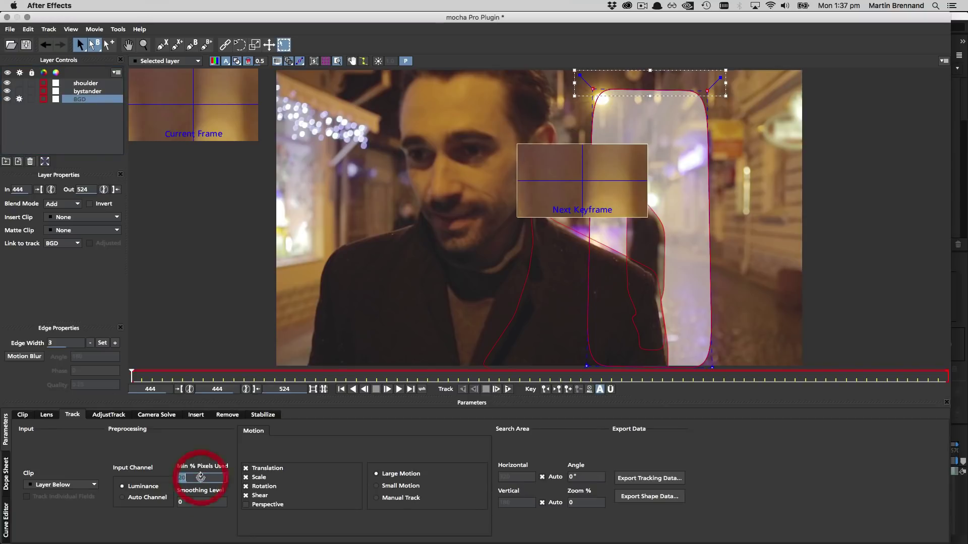
text(90)
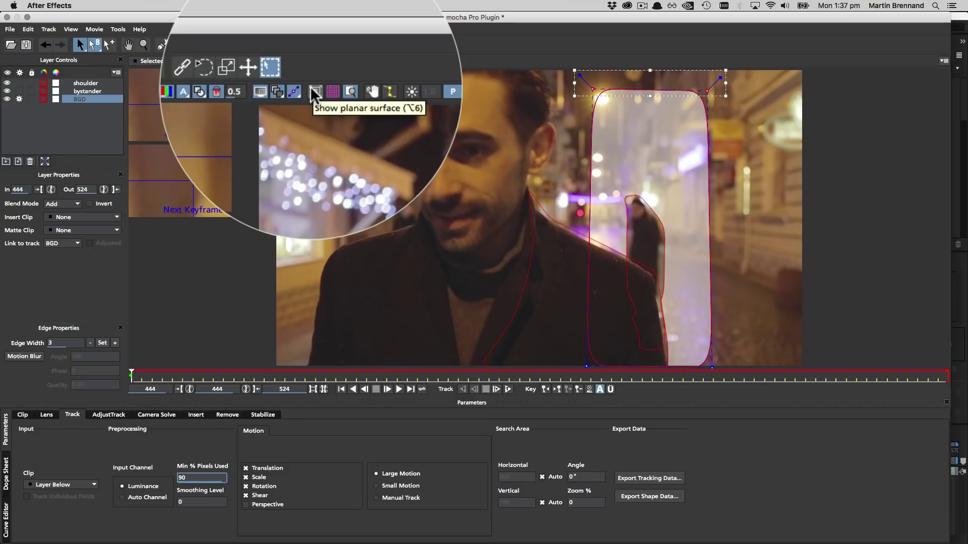
click(313, 90)
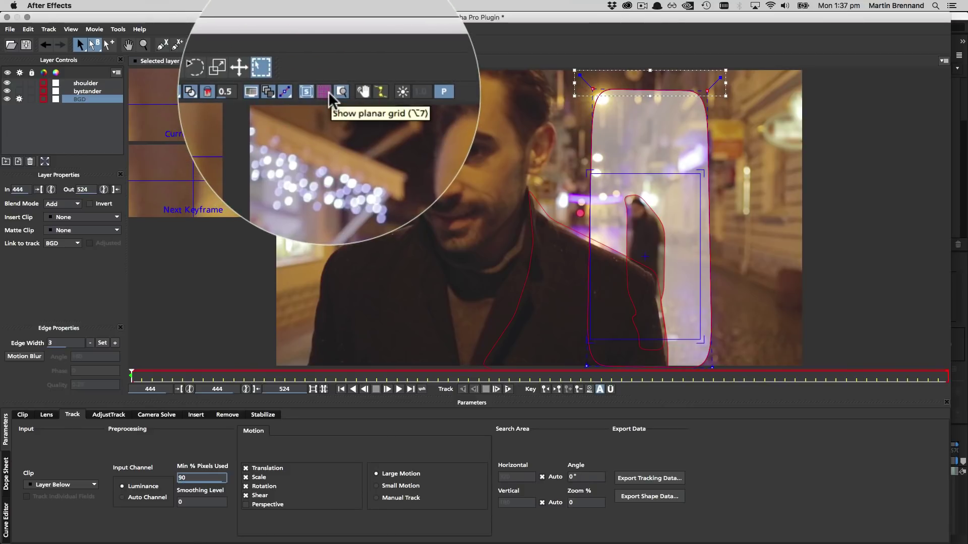
click(326, 61)
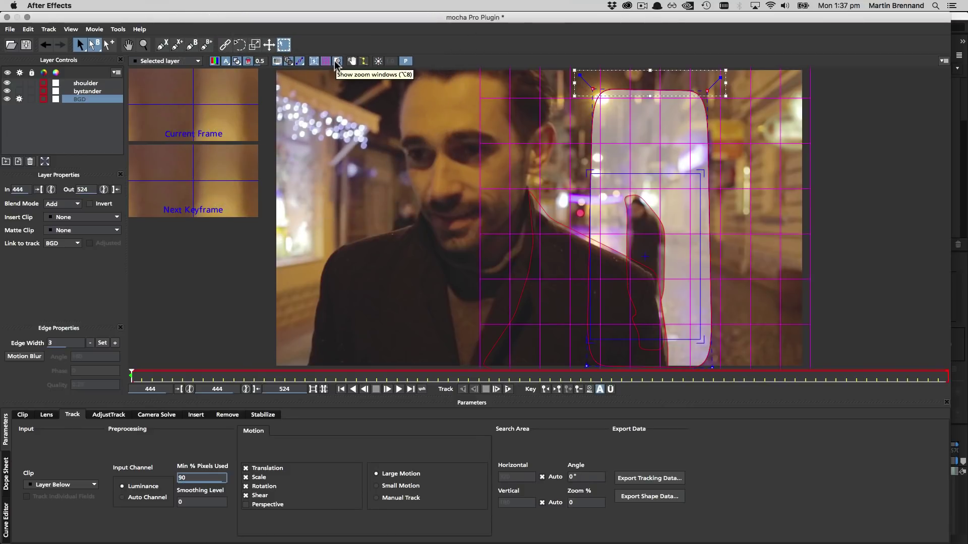
click(337, 61)
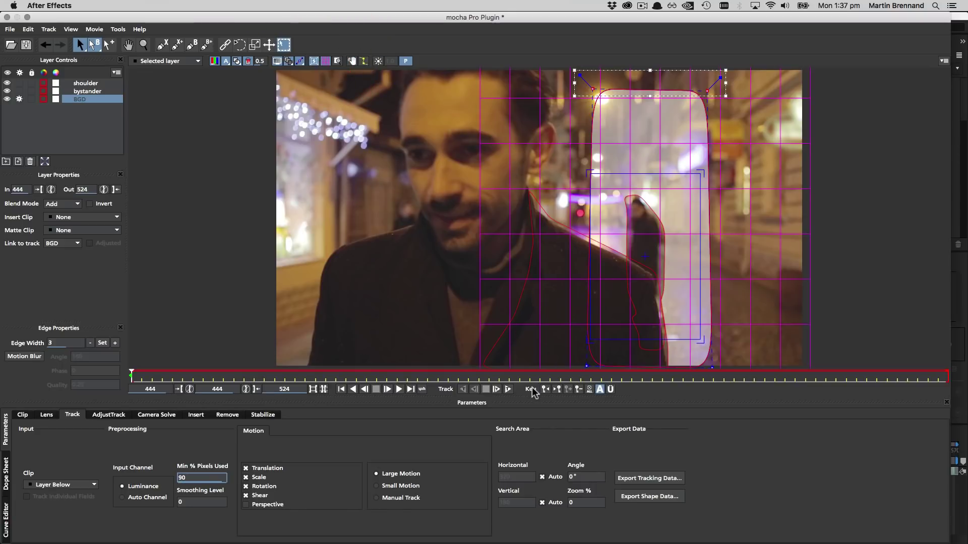
Track the BGD layer forward from frame 444, resuming from around frame 480 and stopping it partway through the clip.
click(508, 389)
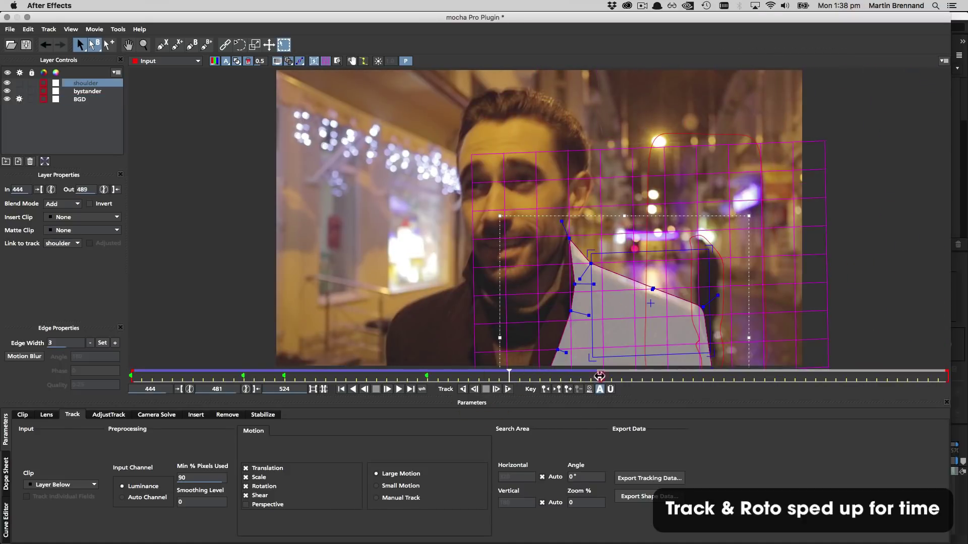
drag(506, 377, 453, 378)
click(79, 100)
click(507, 390)
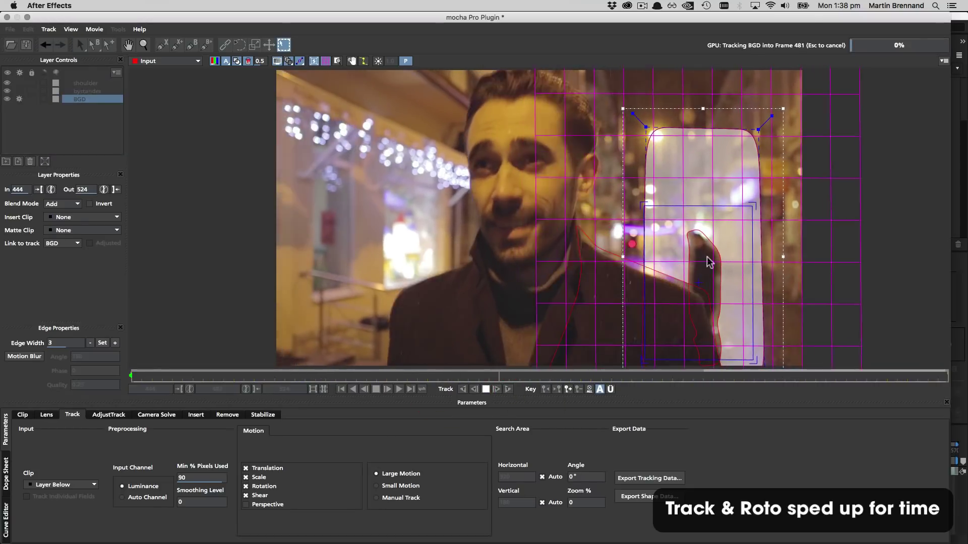
click(487, 390)
Adjust the shoulder spline to follow the man's shoulder on the frames around 483.
drag(560, 377, 529, 378)
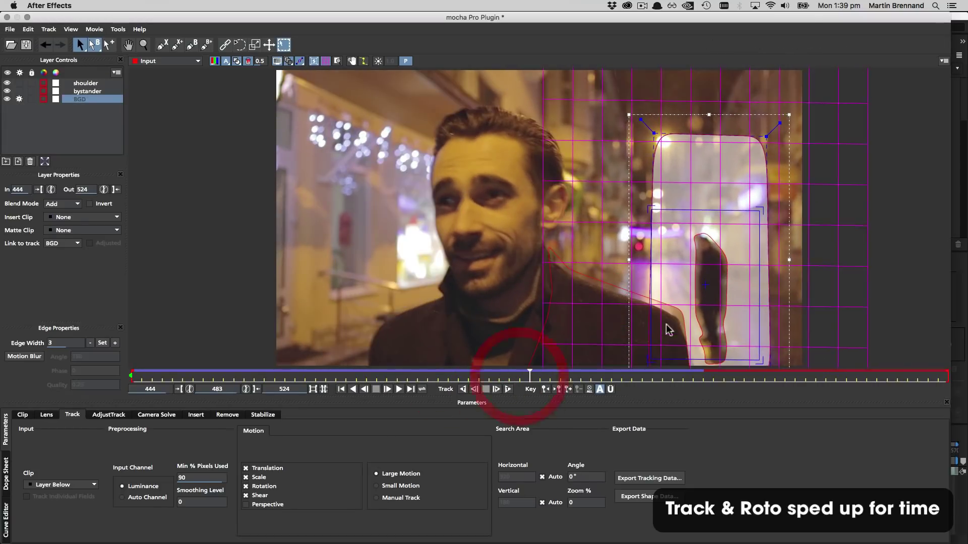
click(669, 330)
key(x)
drag(752, 341, 720, 229)
drag(529, 378, 492, 385)
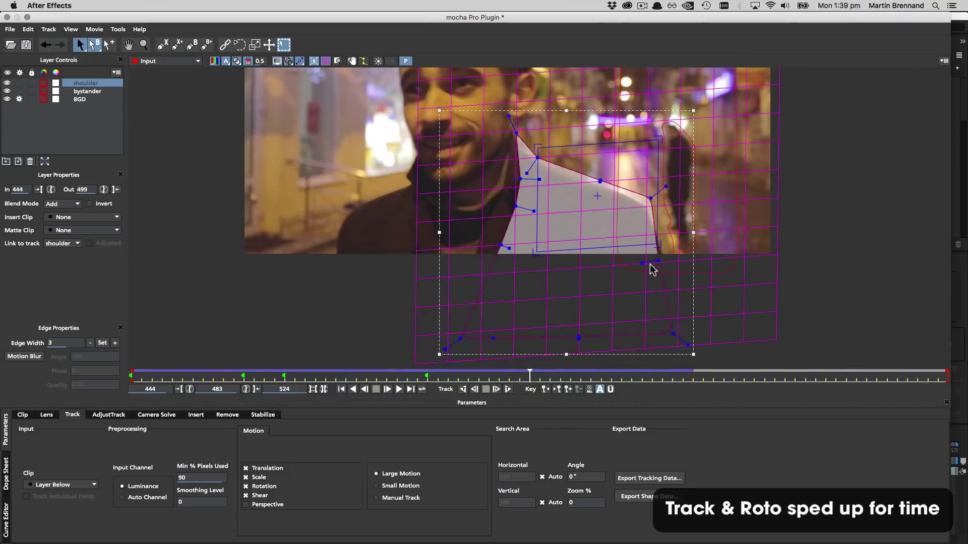
click(560, 377)
drag(623, 214, 627, 215)
Extend the shoulder layer's out point to frame 512 and refit its spline to the man's shoulder around frame 497.
drag(560, 377, 683, 392)
drag(694, 372, 797, 374)
drag(573, 244, 566, 253)
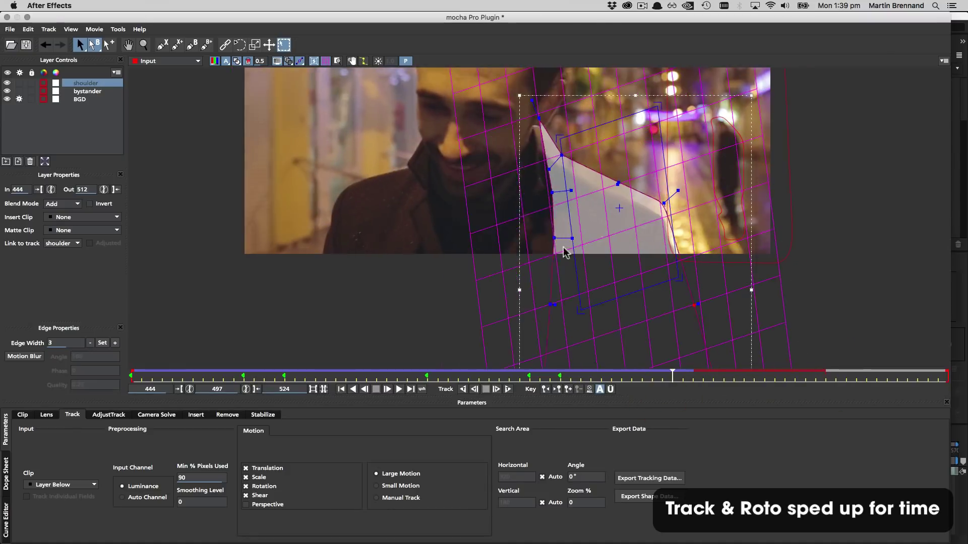
drag(635, 272, 566, 254)
drag(683, 377, 652, 378)
click(19, 83)
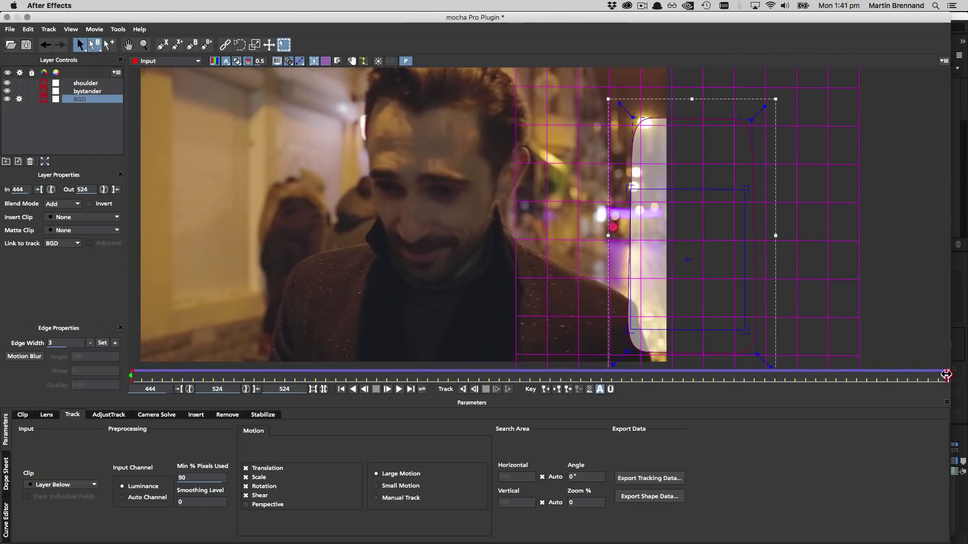
Play and scrub the clip from frame 444 to check how the BGD shape and planar grid follow the street.
drag(946, 375, 67, 348)
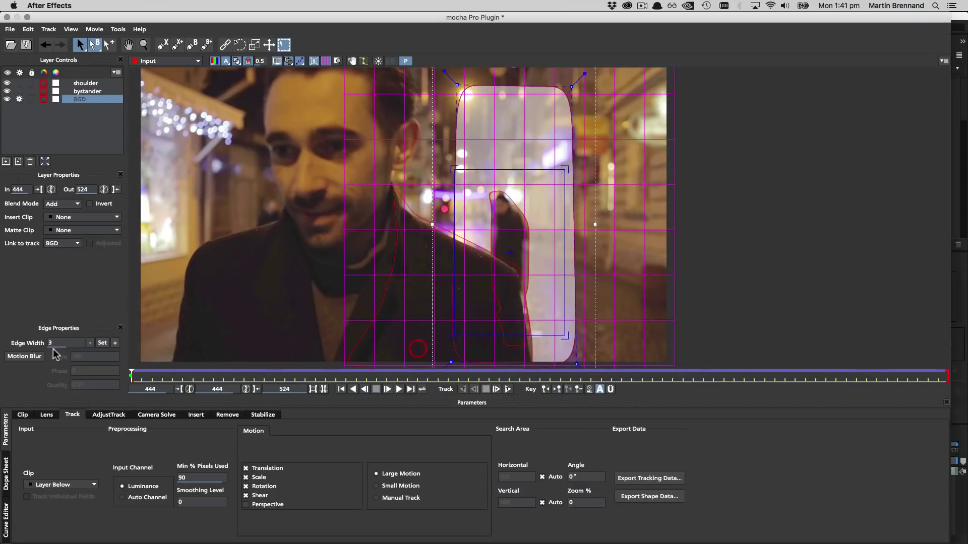
key(space)
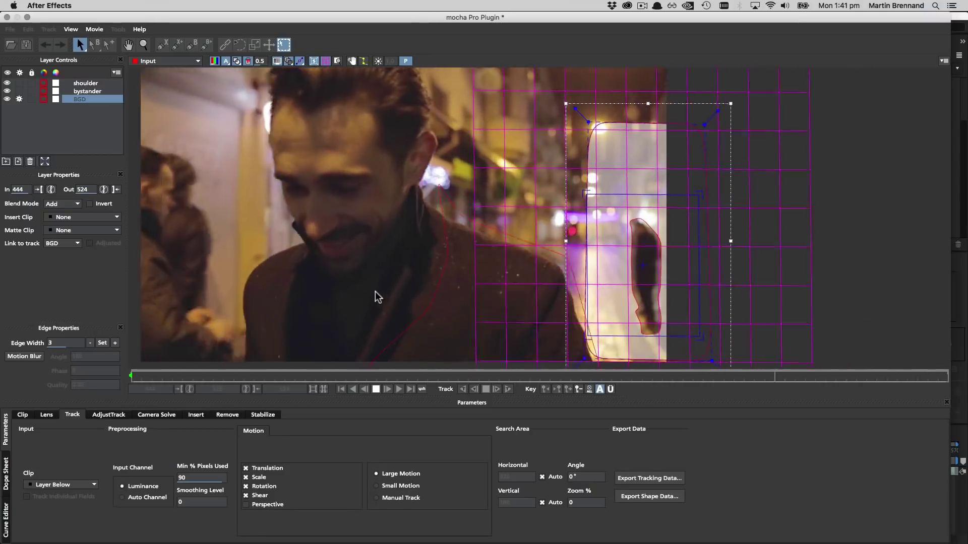
click(376, 389)
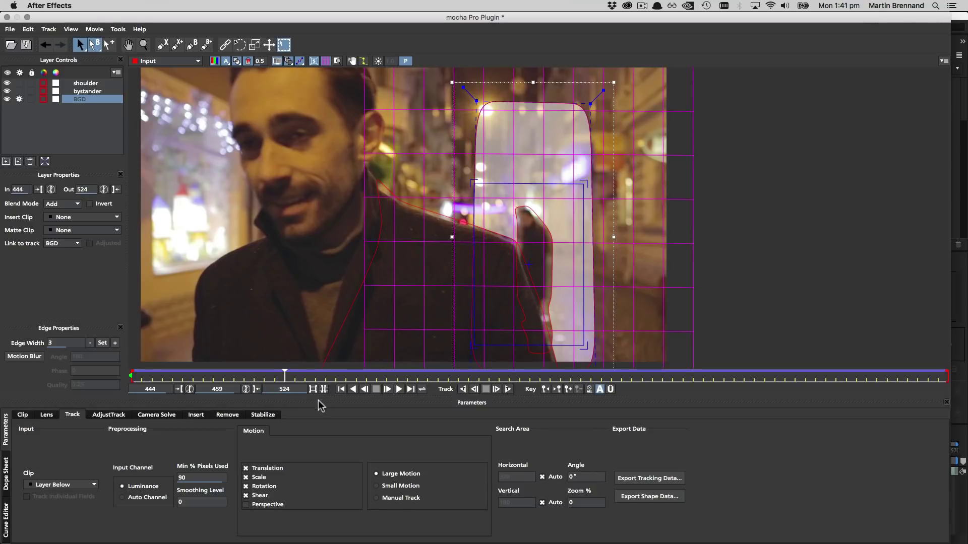
drag(283, 377, 325, 411)
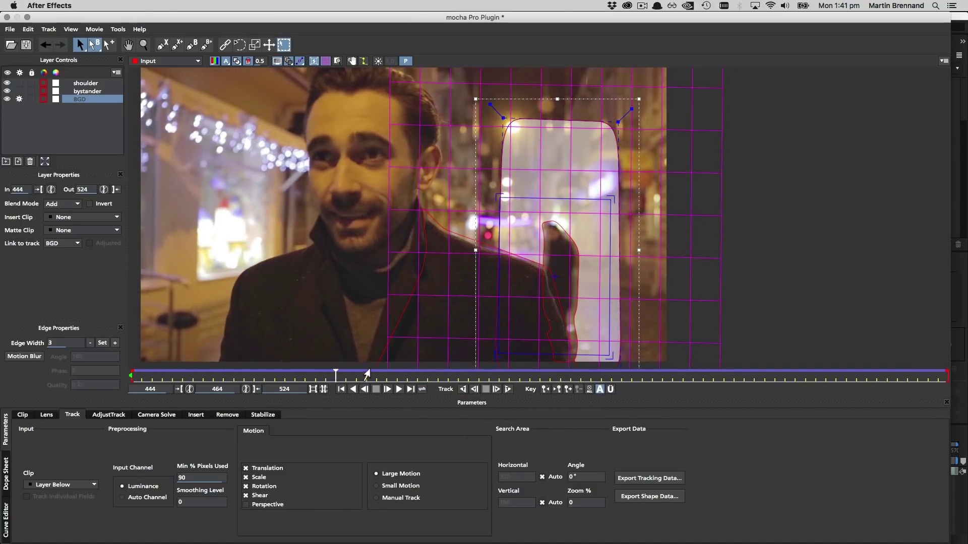
drag(335, 373, 128, 377)
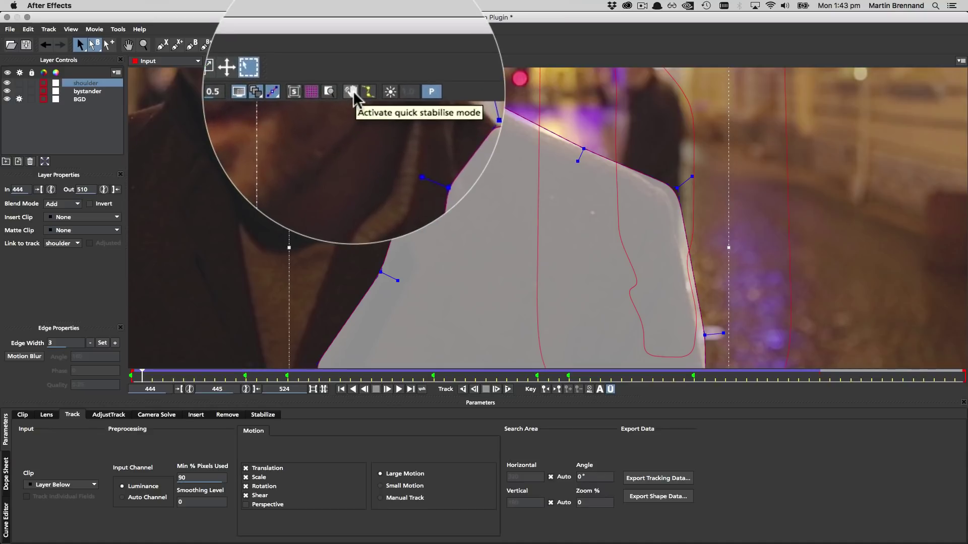
Activate quick stabilise mode, and at frame 444 add a point on the shoulder spline's upper edge and fit neighbouring points to the coat.
click(353, 91)
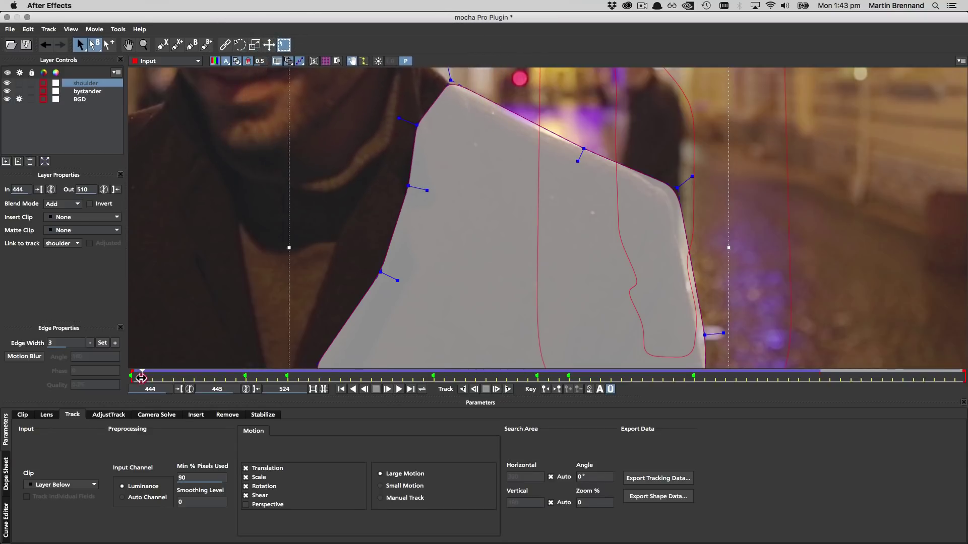
drag(142, 377, 86, 369)
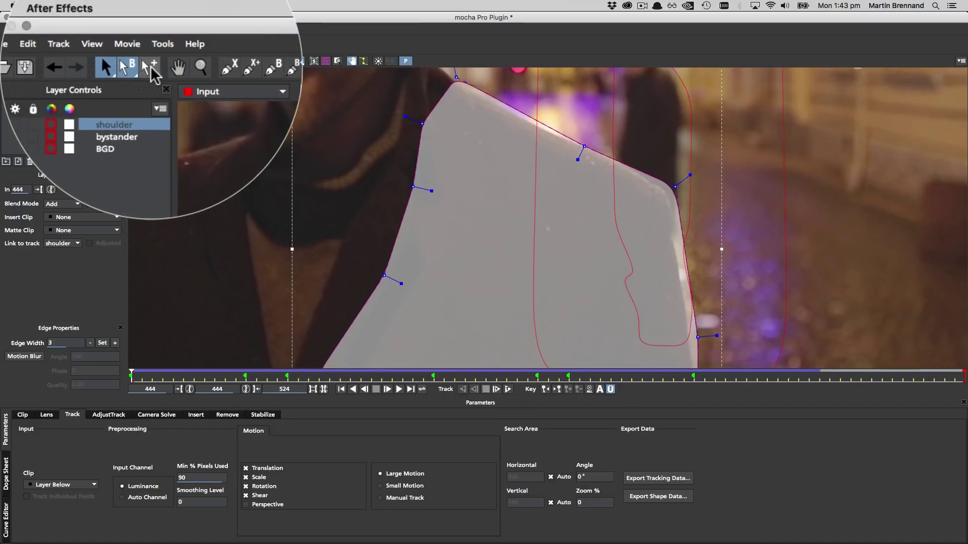
click(108, 44)
drag(537, 122, 493, 103)
drag(584, 146, 583, 149)
drag(457, 77, 456, 79)
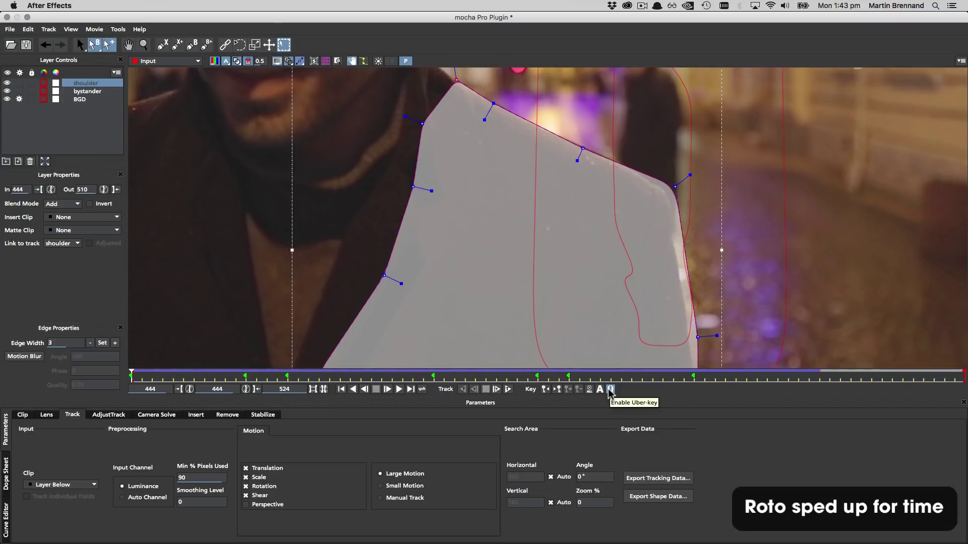
At frame 444, add points to the shoulder spline and fit its corner and outer arm edge tightly to the coat.
click(676, 184)
right_click(689, 175)
click(588, 150)
click(623, 166)
key(super+a)
drag(690, 175, 670, 191)
drag(685, 263, 678, 265)
mouse_move(673, 229)
mouse_down()
mouse_move(675, 221)
mouse_move(674, 243)
mouse_up()
drag(698, 337, 690, 339)
Add and adjust points along the shoulder spline's upper edge and fit its collar-side peak to the coat at frame 444.
click(529, 122)
drag(583, 149, 542, 128)
click(613, 161)
click(352, 61)
drag(456, 80, 452, 82)
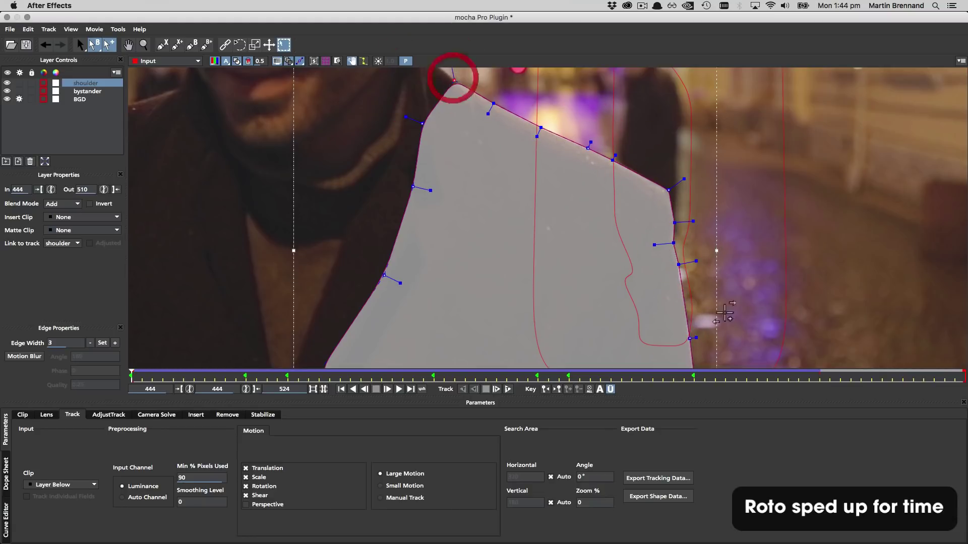
At frame 445, show only the area inside the matte and fit the shoulder spline's upper and outer edge points to the coat.
key(Right)
click(741, 322)
drag(574, 147, 575, 145)
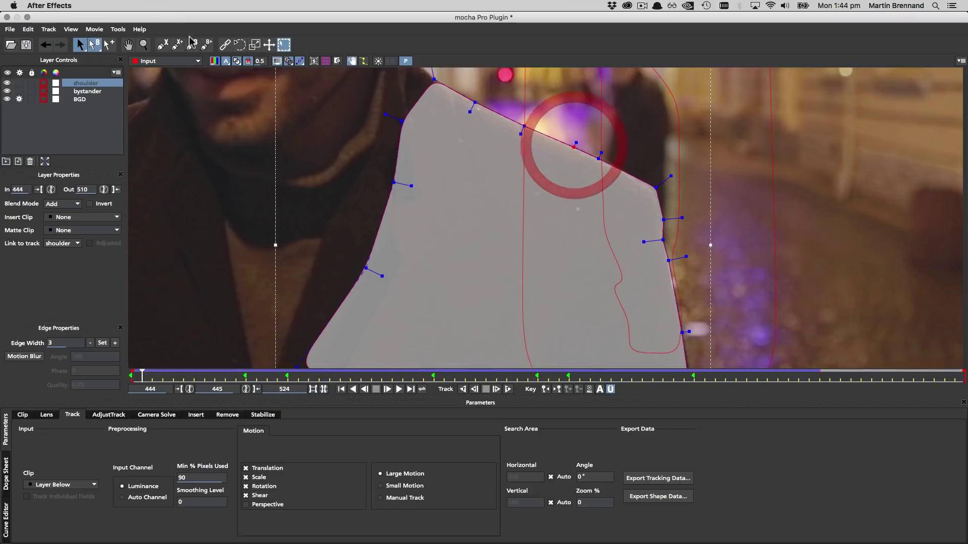
click(248, 61)
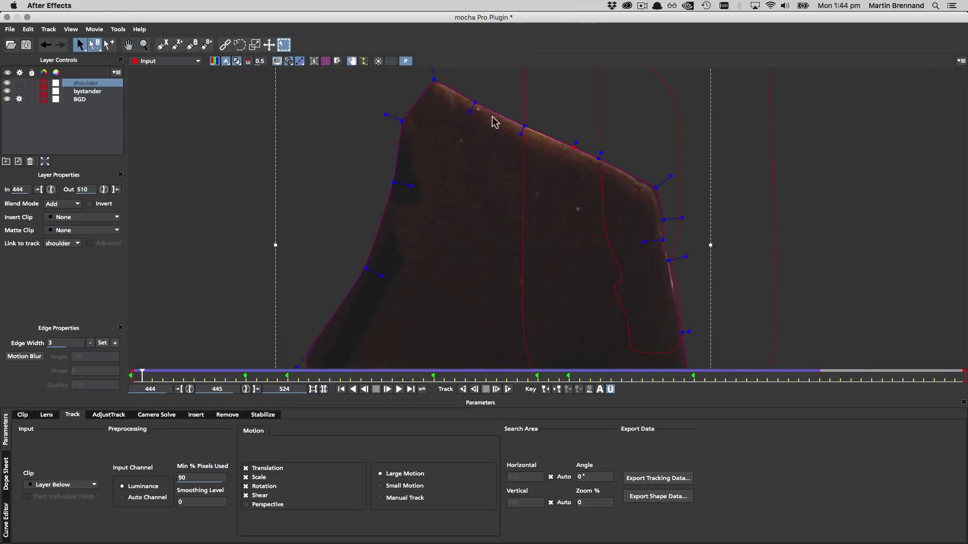
click(655, 188)
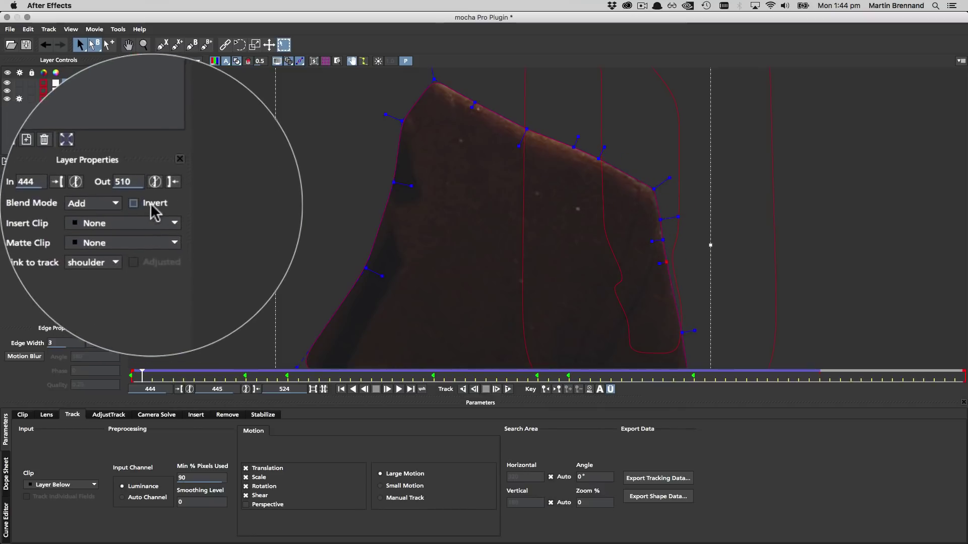
Refit the shoulder spline's upper-edge point at frame 445 with the matte inverted, and switch keyframing from Uber-key to Autokey.
click(102, 206)
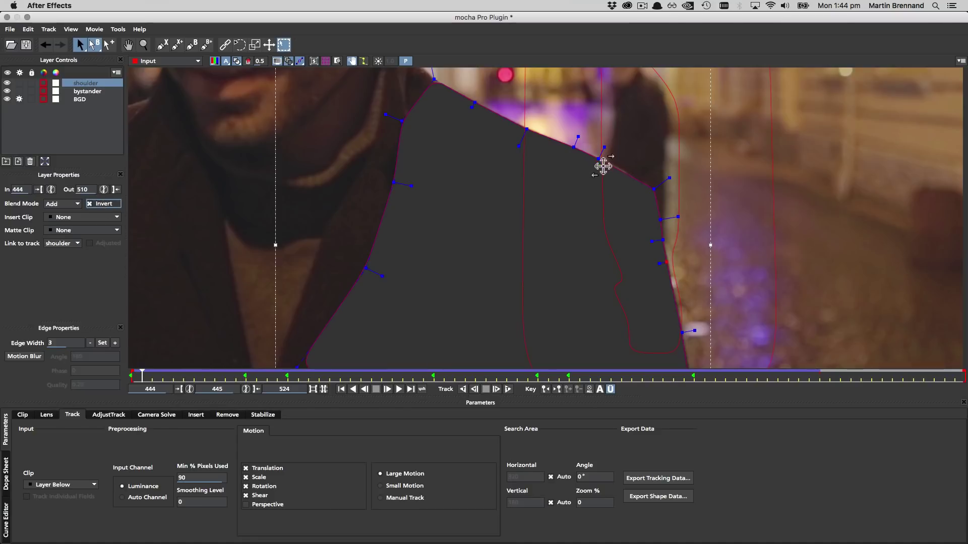
drag(599, 160, 606, 162)
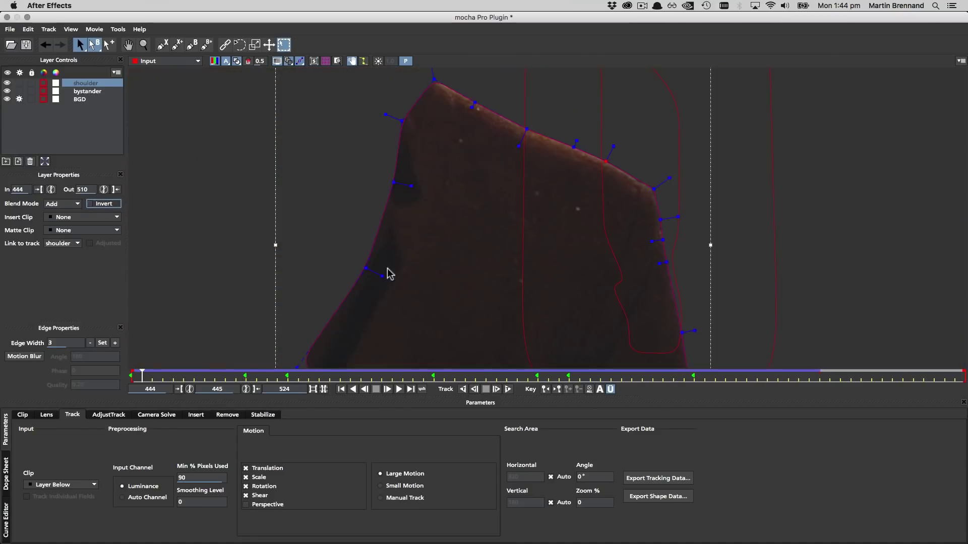
click(600, 390)
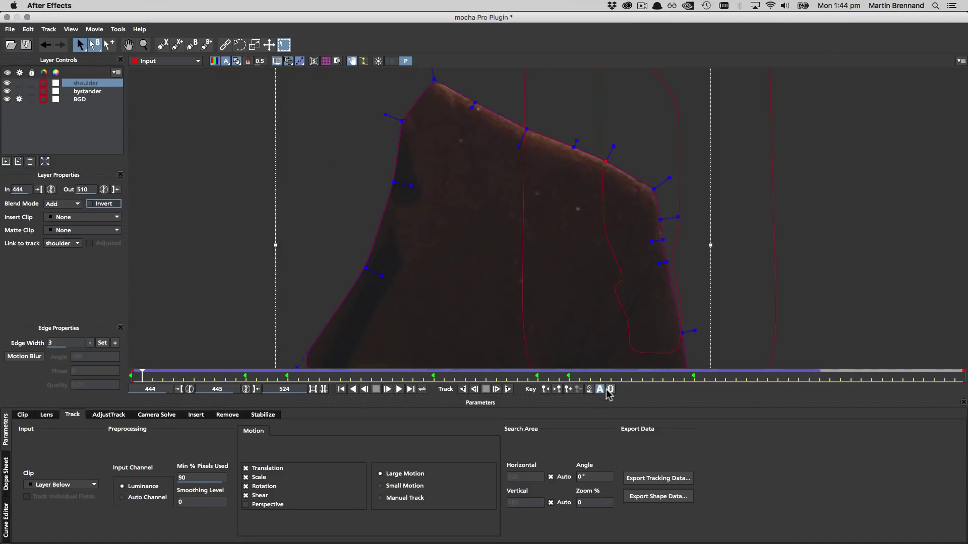
Turn off the matte display and scrub the clip from frame 444 to check the shoulder spline against the coat.
drag(140, 378, 85, 369)
click(236, 61)
drag(143, 378, 183, 379)
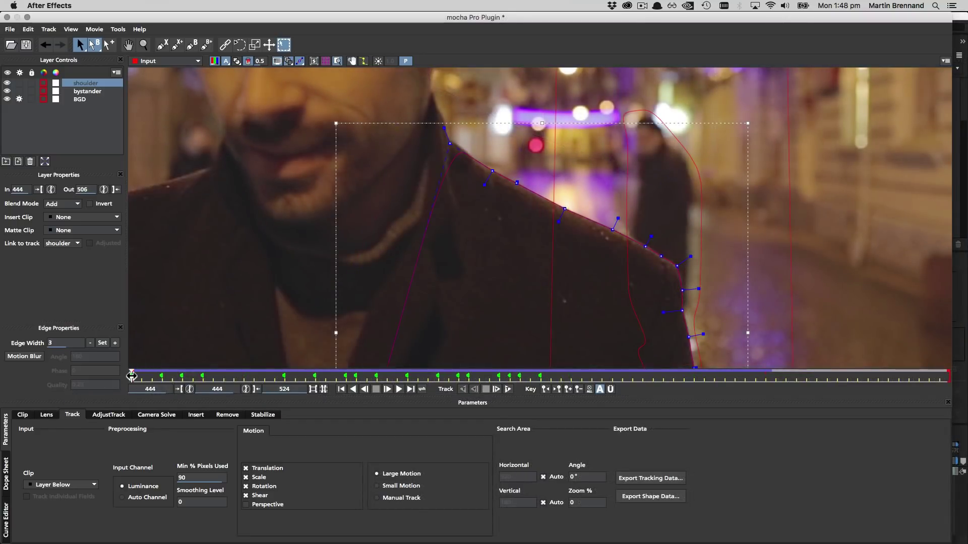
drag(131, 376, 554, 403)
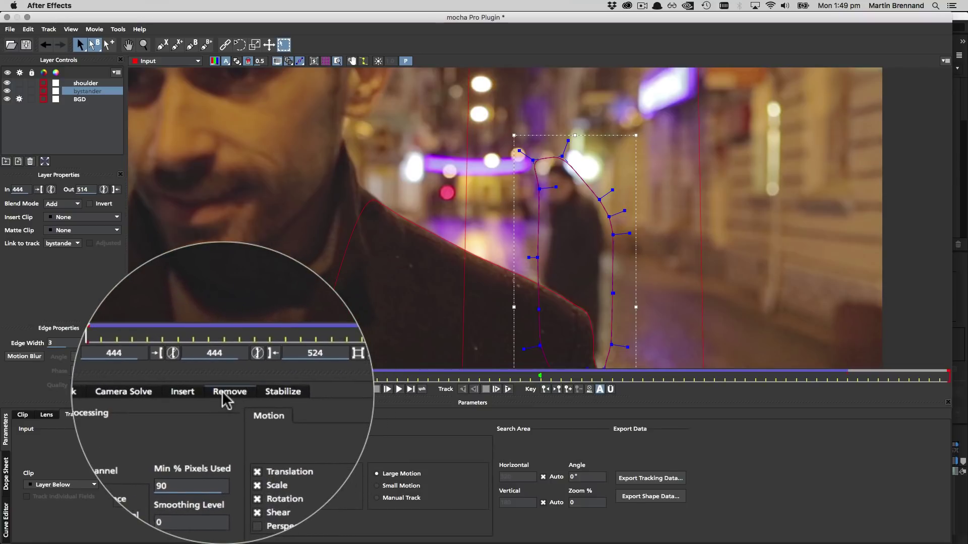
Open the Remove settings for the bystander layer, enable Auto Step, and set the frames before and after to 100.
click(226, 416)
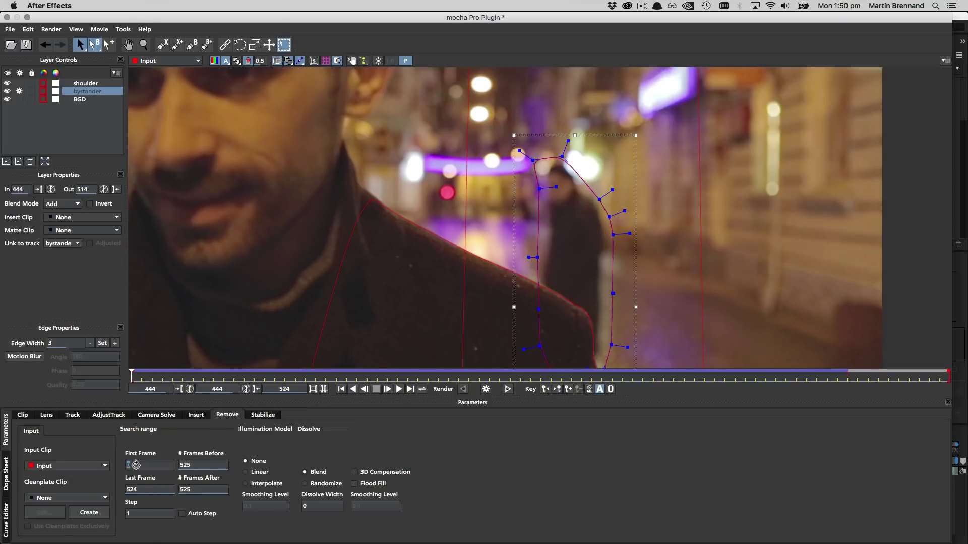
double_click(154, 490)
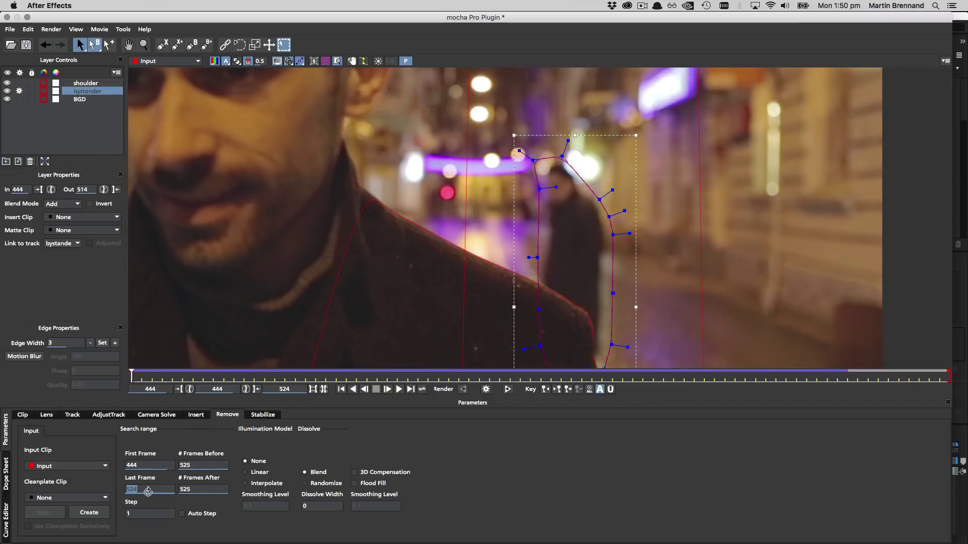
click(185, 514)
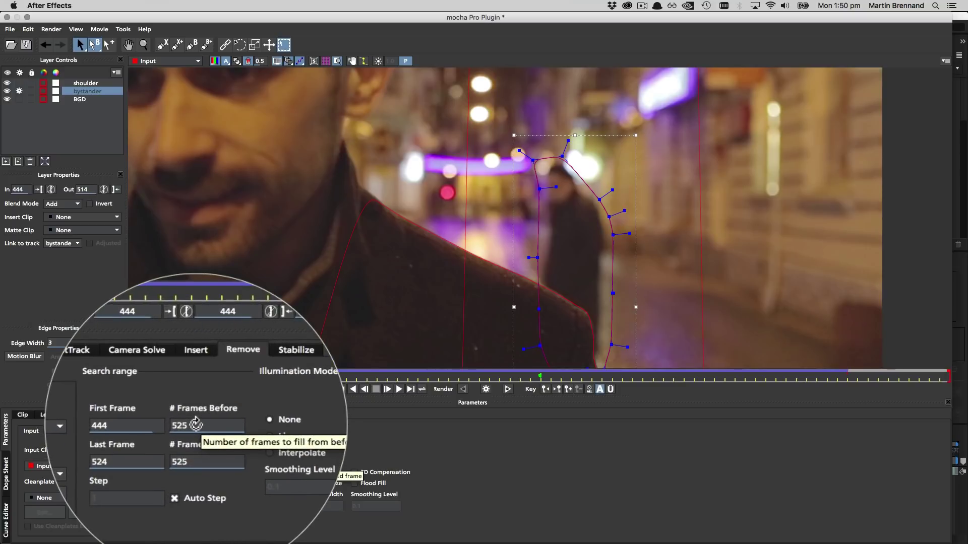
double_click(195, 425)
text(100)
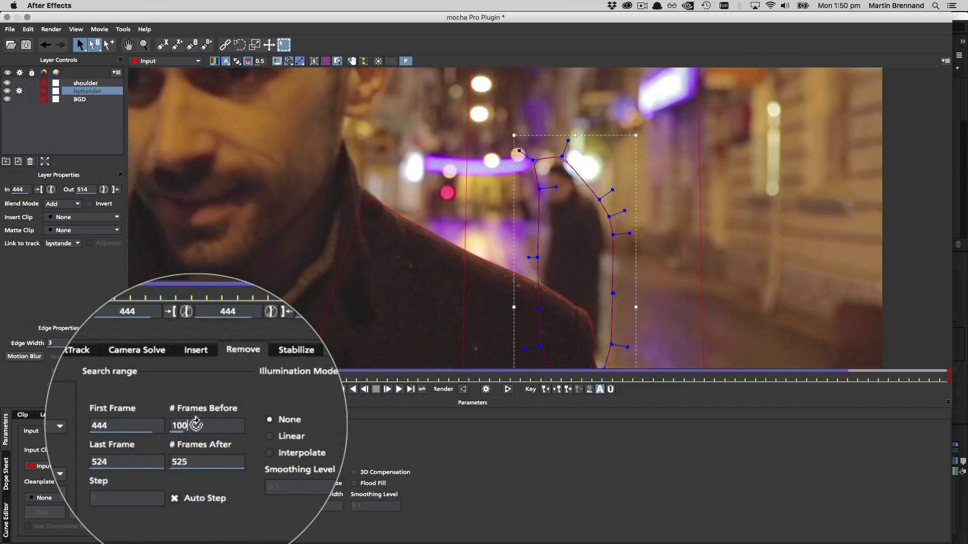
double_click(199, 461)
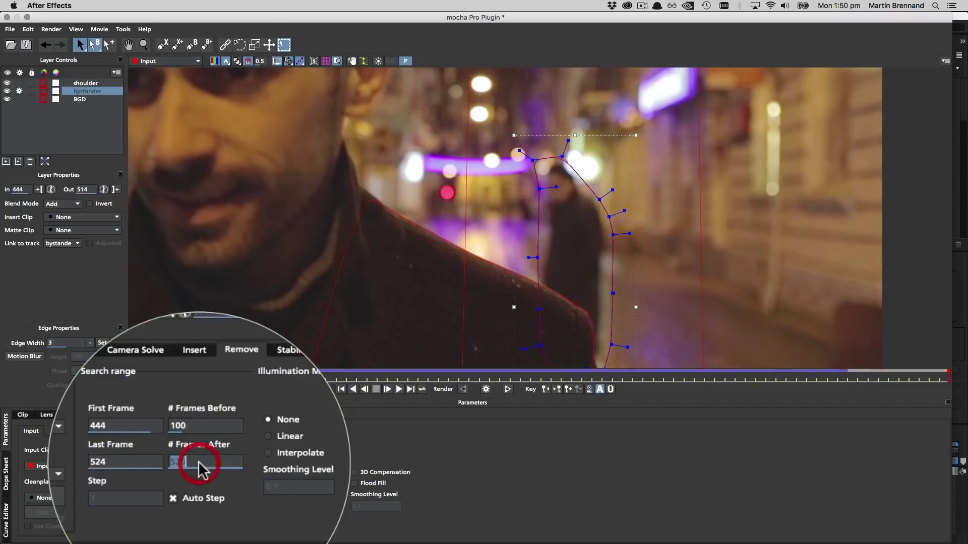
text(100)
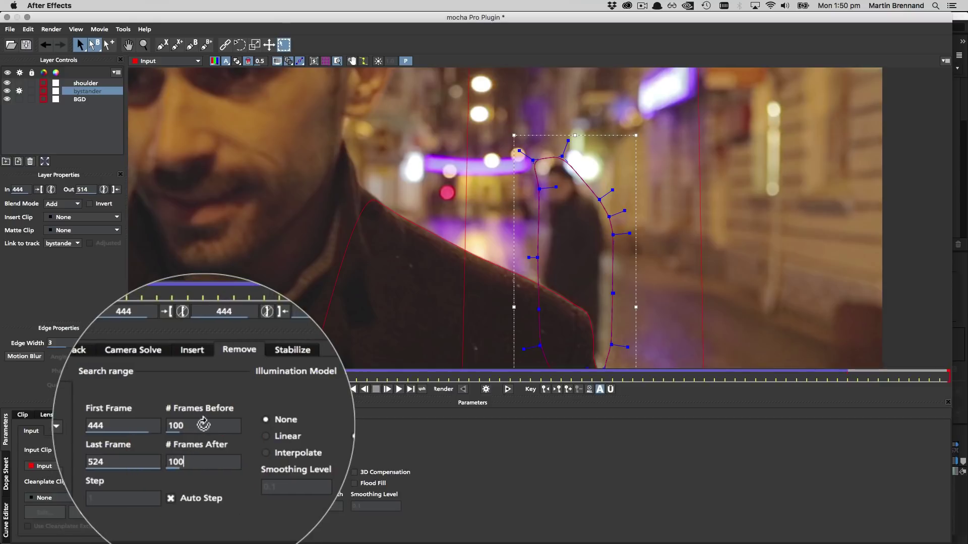
click(204, 482)
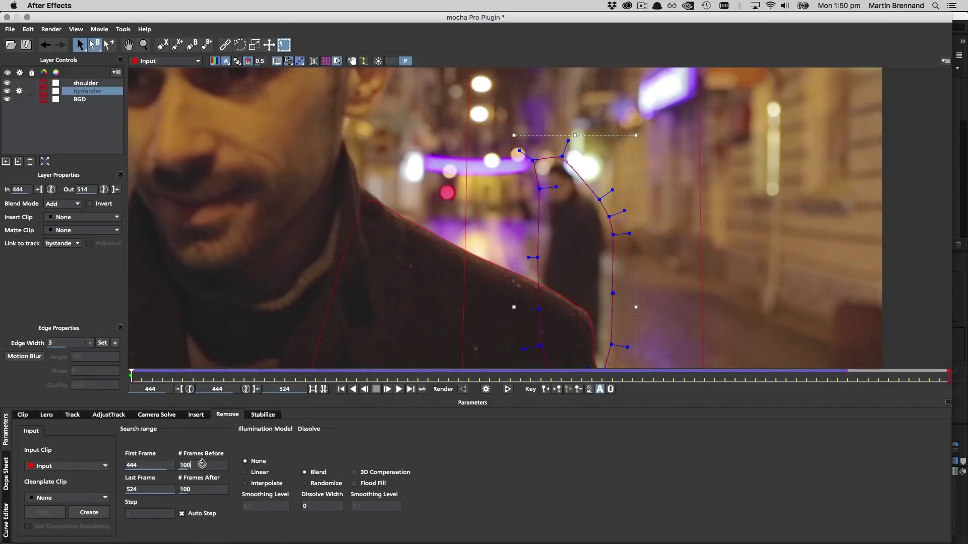
click(391, 451)
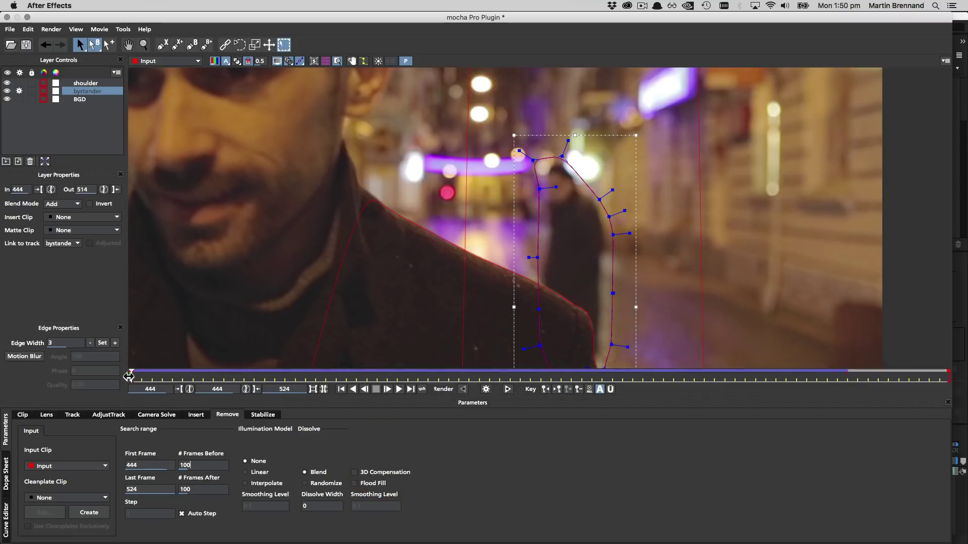
Create a clean plate for the bystander removal from frame 454.
drag(131, 377, 99, 382)
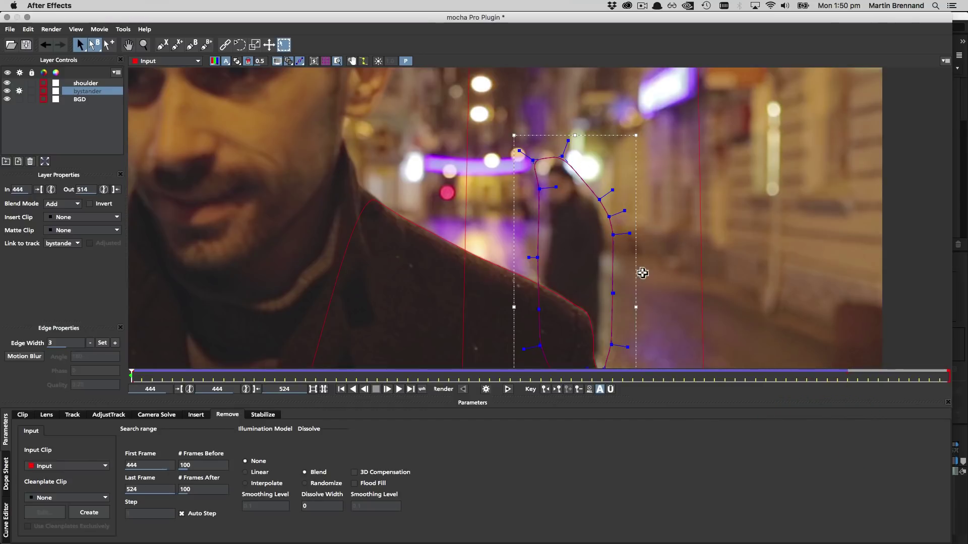
key(z)
drag(653, 234, 702, 268)
key(x)
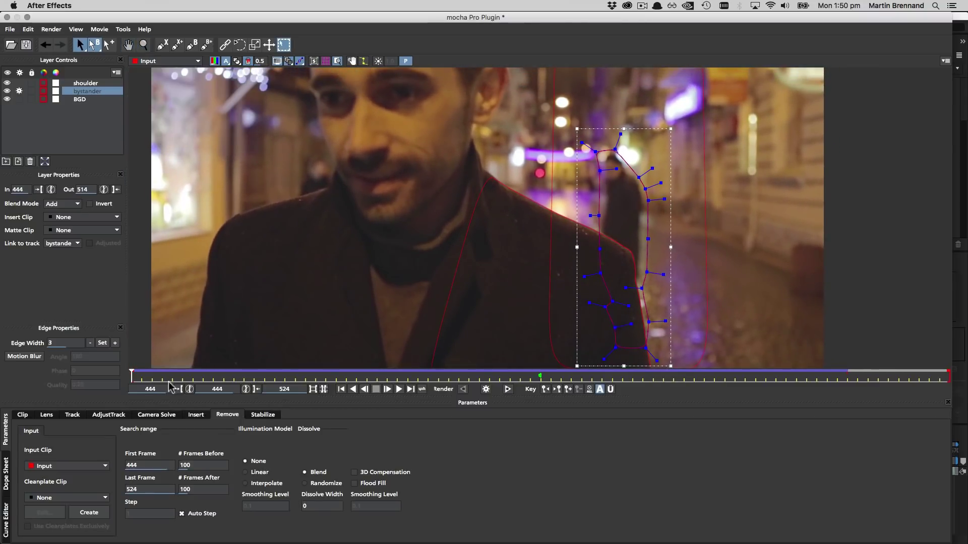
drag(131, 376, 231, 376)
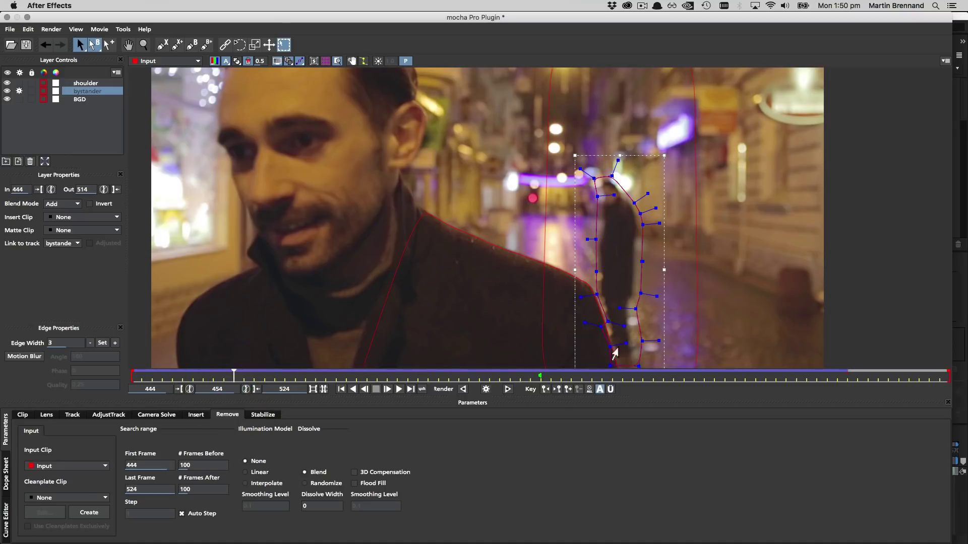
drag(564, 325, 519, 300)
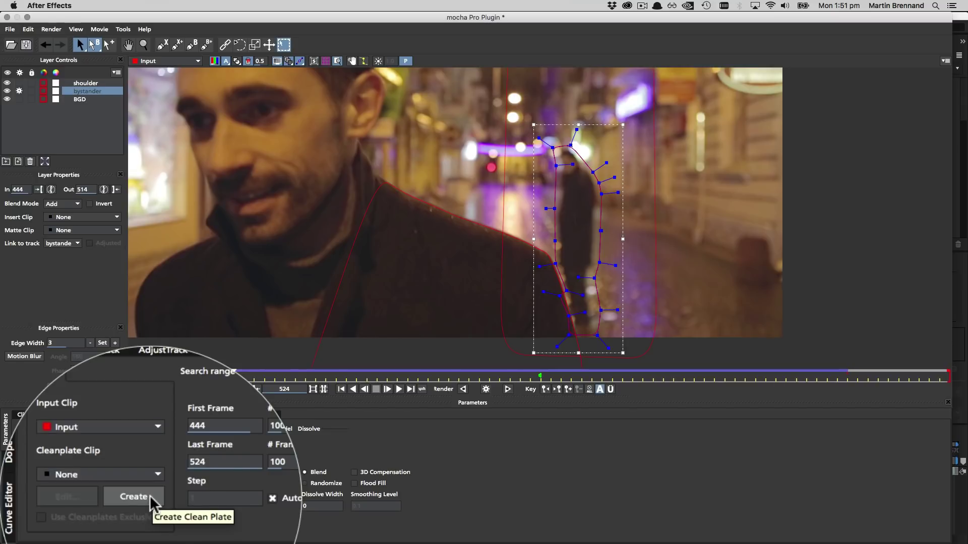
click(91, 513)
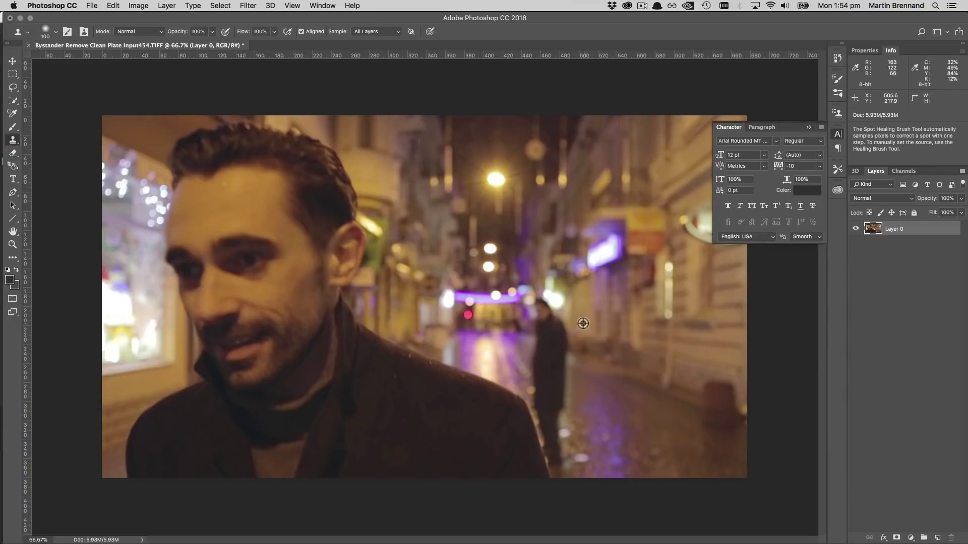
In Photoshop, use the Clone Stamp to paint sampled street over the bystander's coat edges and legs in the clean plate.
alt+click(579, 343)
drag(566, 344, 559, 419)
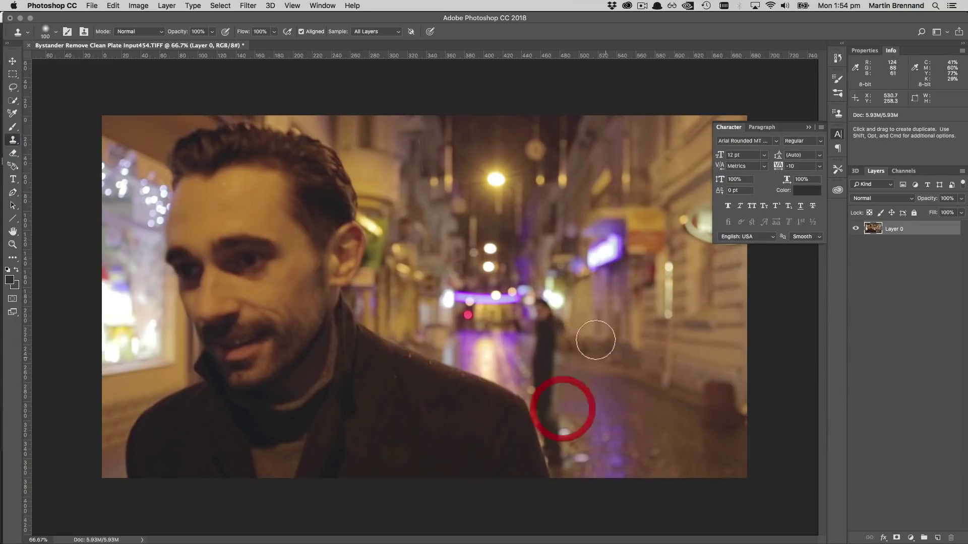
alt+click(517, 356)
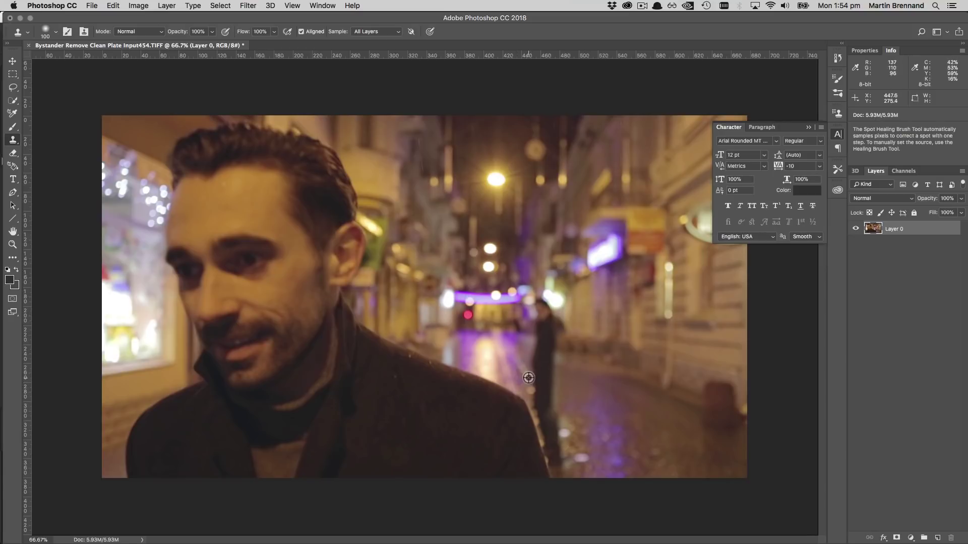
alt+click(527, 377)
drag(531, 387, 530, 389)
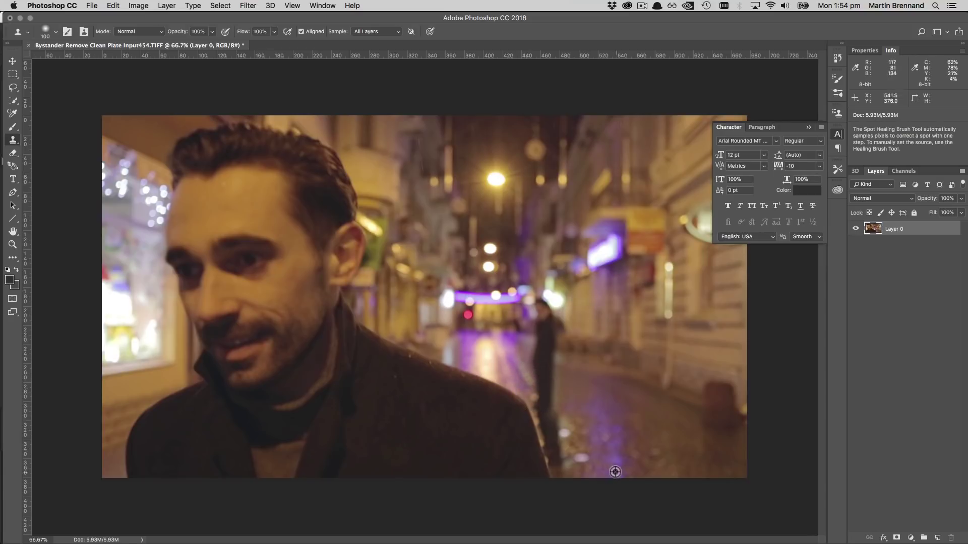
alt+click(573, 415)
alt+click(564, 418)
click(557, 400)
drag(528, 384, 531, 390)
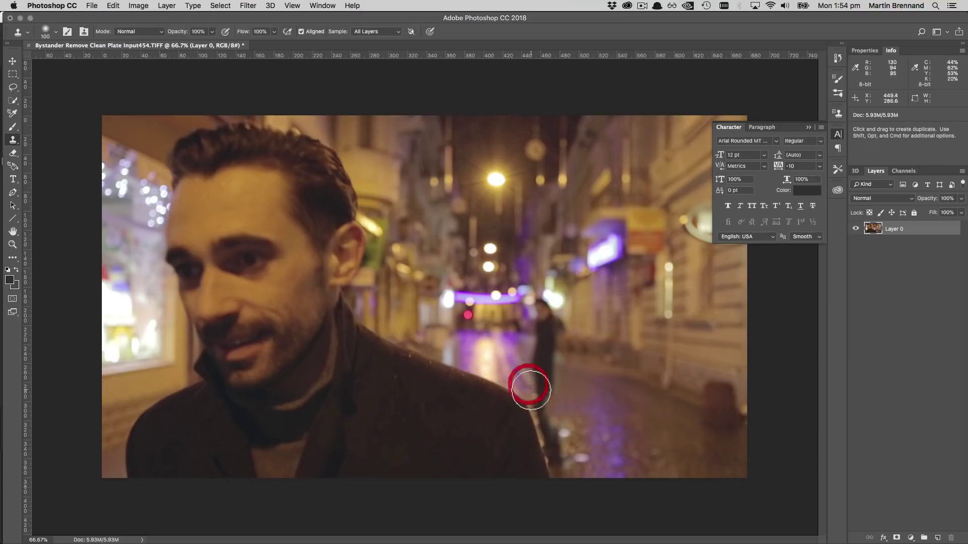
click(545, 409)
alt+click(528, 386)
click(545, 412)
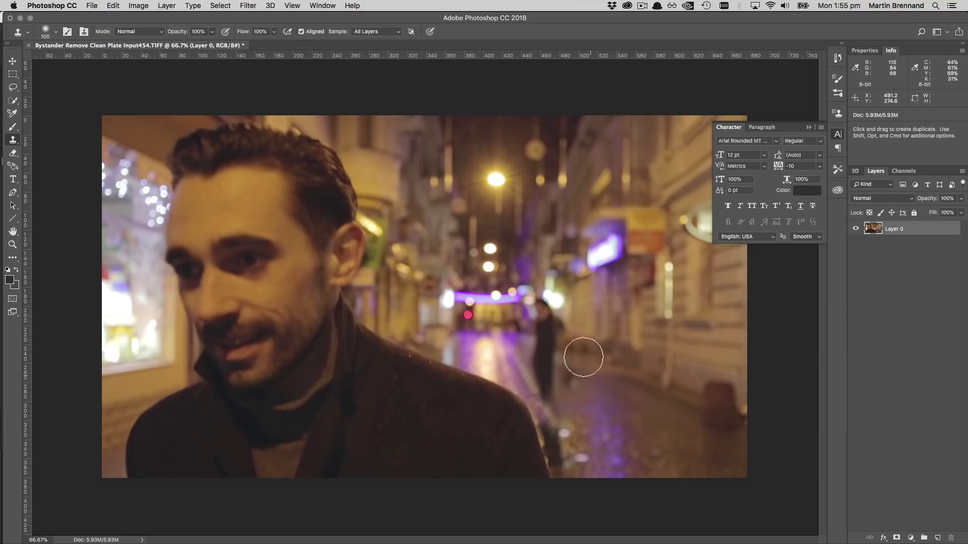
click(553, 296)
click(552, 309)
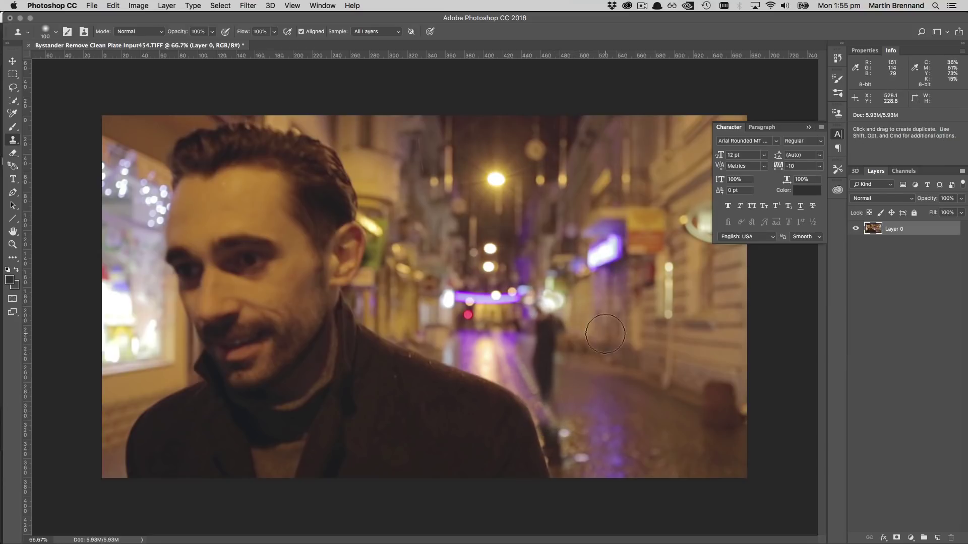
key(super+z)
Replace the bystander's lower legs and feet with nearby wet street using the Patch tool, and clear the selection.
key(j)
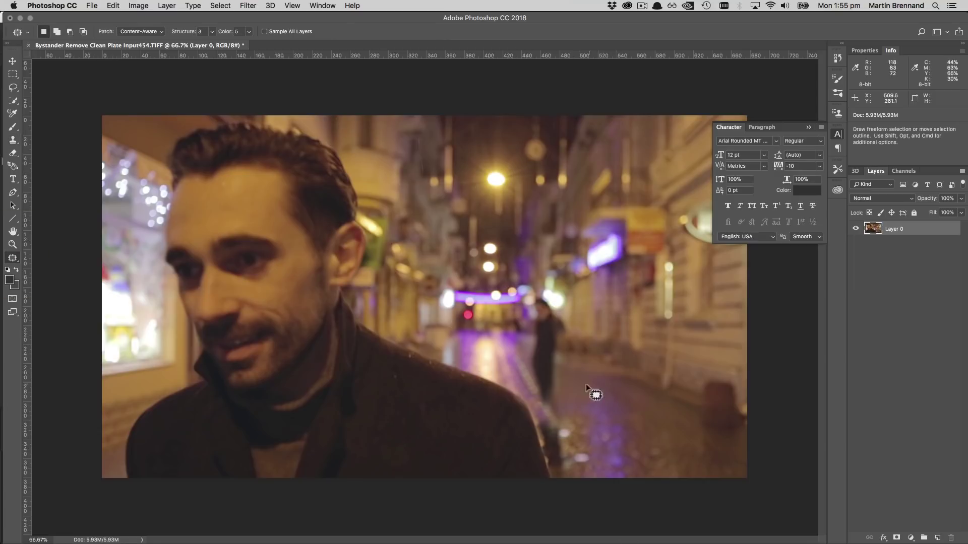
mouse_move(562, 414)
mouse_down()
mouse_move(539, 410)
mouse_move(537, 433)
mouse_move(552, 469)
mouse_move(563, 453)
mouse_up()
mouse_move(551, 457)
mouse_down()
mouse_move(648, 443)
mouse_move(587, 405)
mouse_up()
key(super+d)
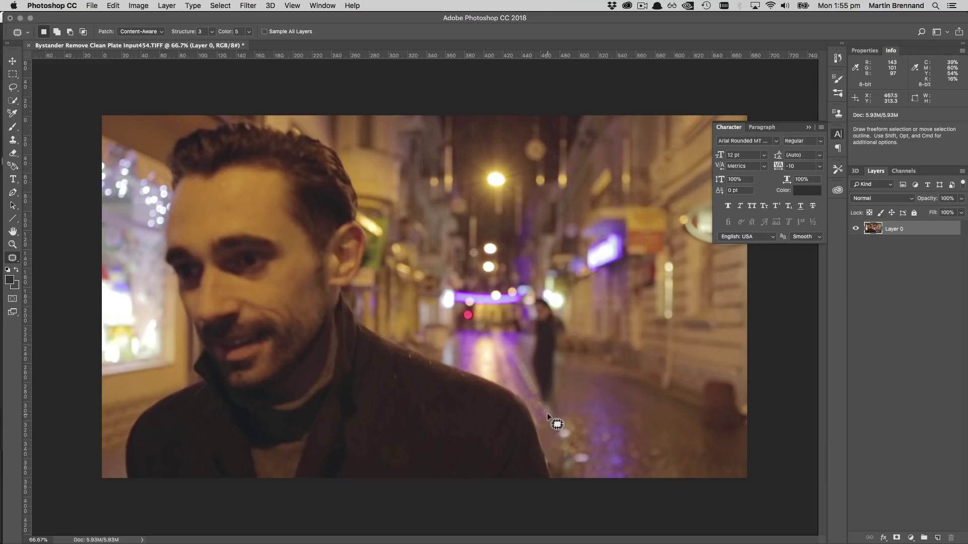
Clone the surrounding street and background over the rest of the bystander with the Clone Stamp.
key(s)
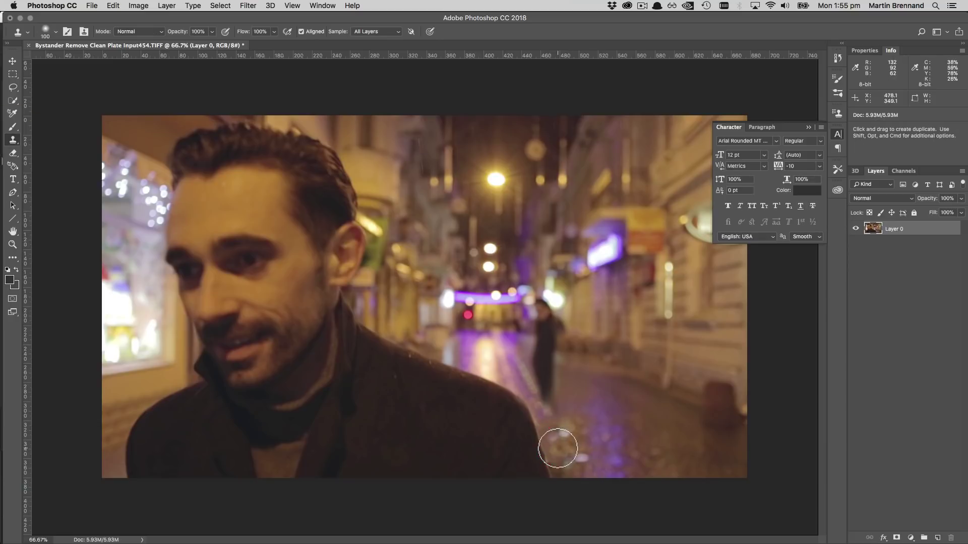
alt+click(654, 460)
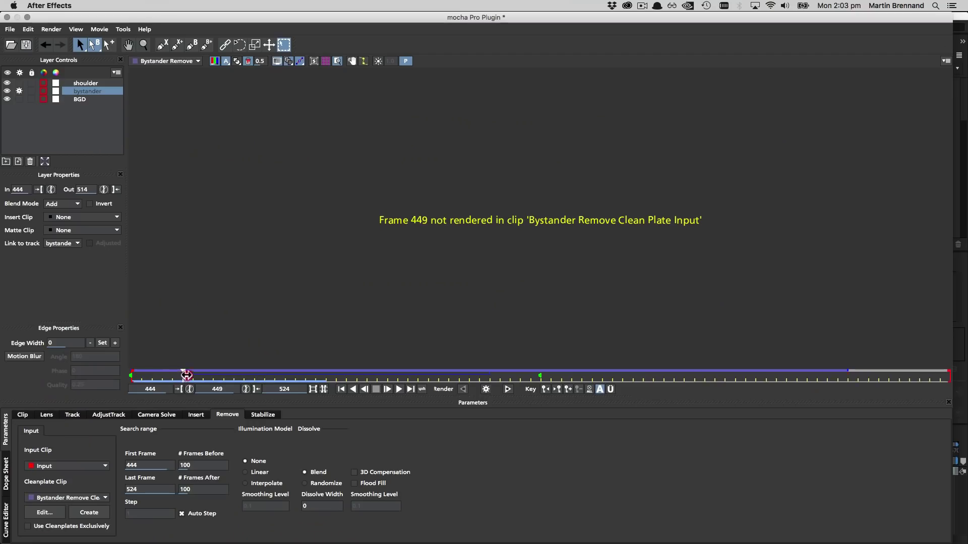
Switch back to mocha Pro and check the clean plate's file and frame assignment in the Cleanplates list at frame 454.
drag(186, 375, 234, 375)
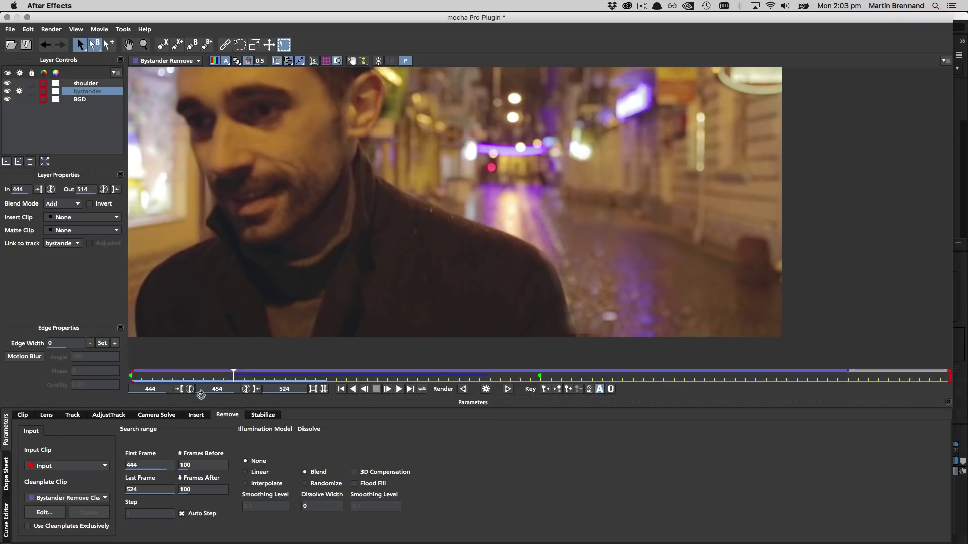
click(44, 513)
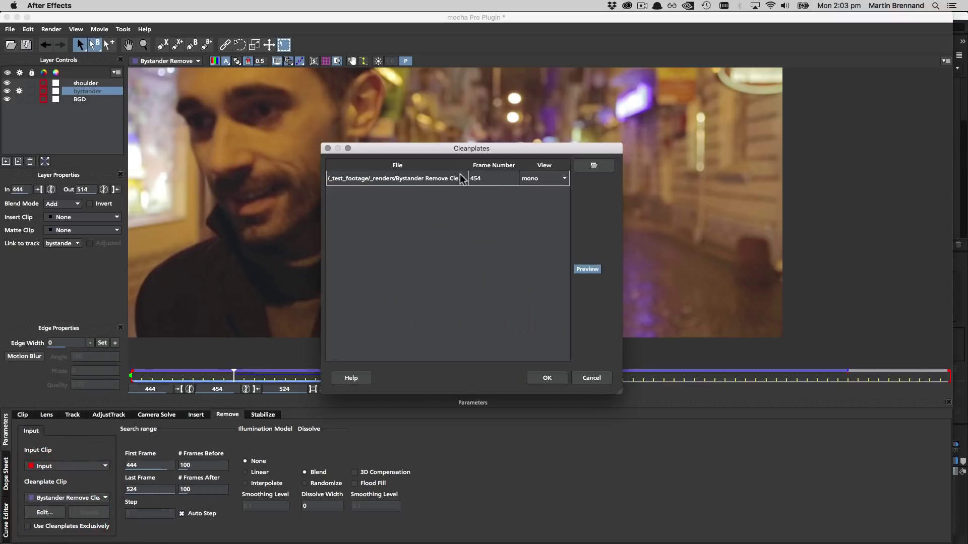
drag(618, 392, 730, 420)
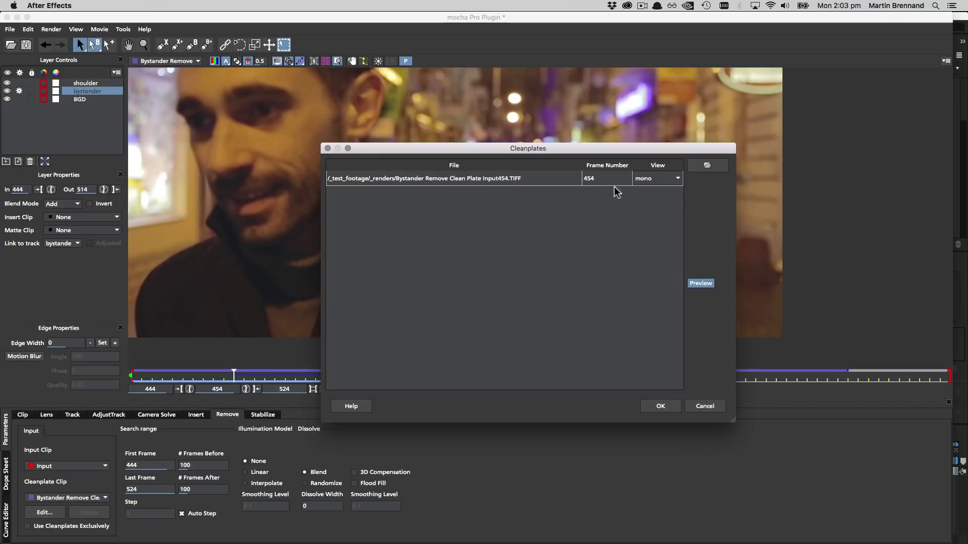
click(663, 409)
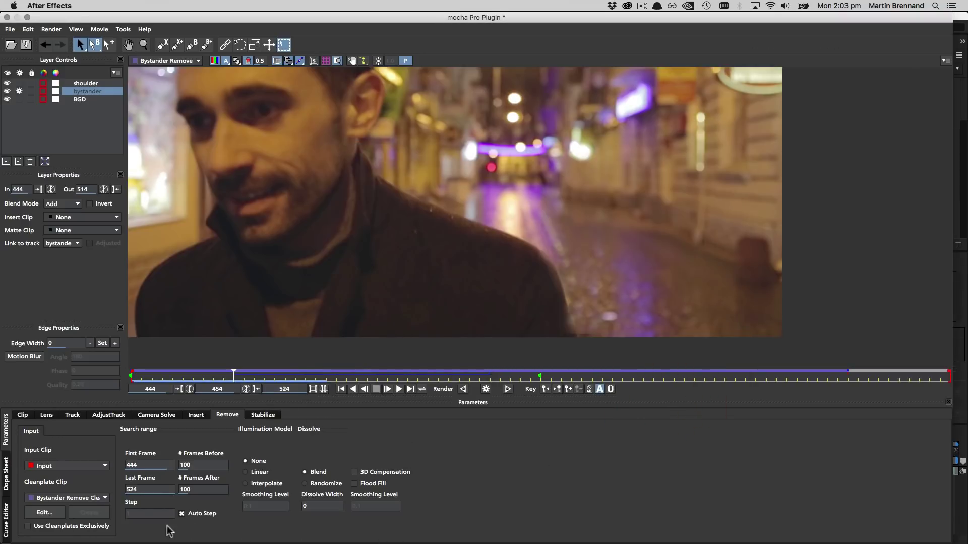
Enable Use Cleanplates Exclusively and set the viewer clip to Selected layer.
click(79, 520)
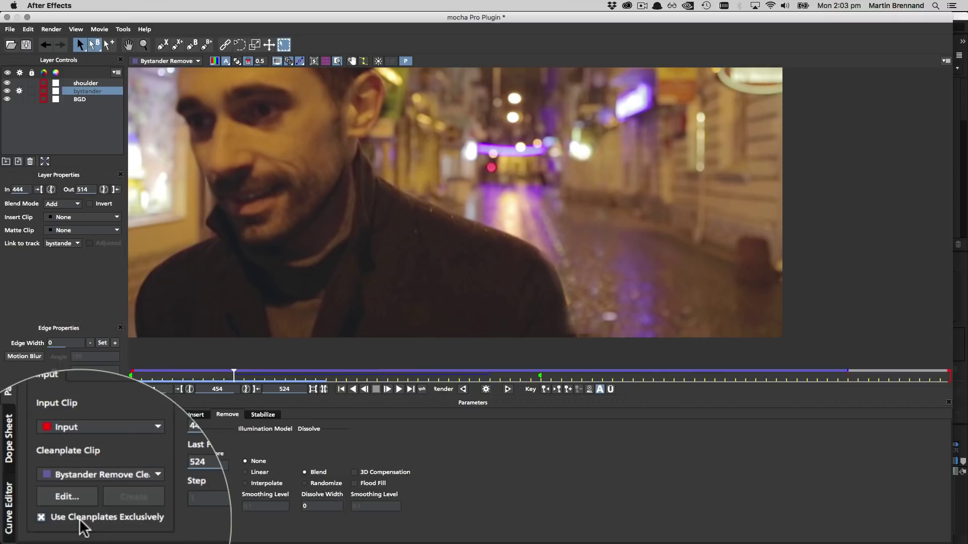
click(191, 61)
click(190, 75)
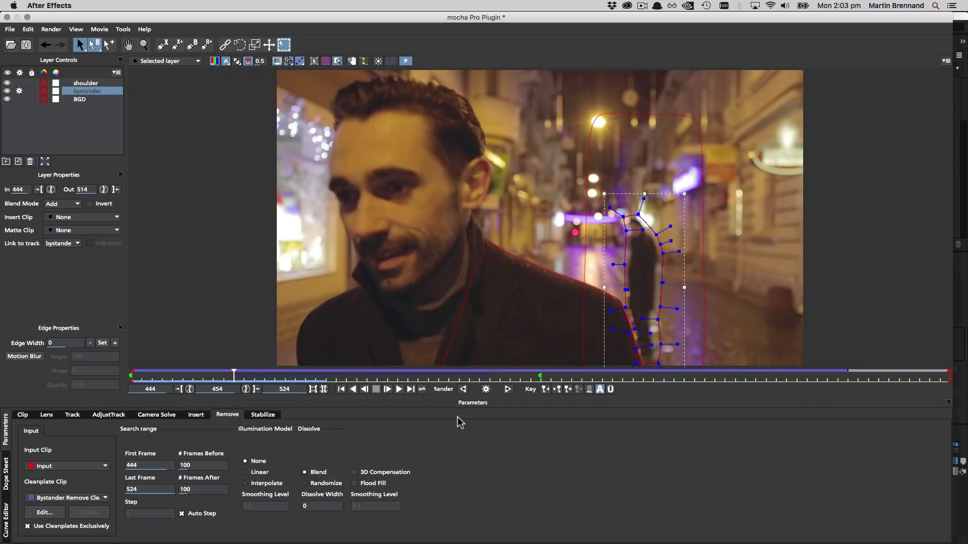
Hide the layer outlines and render the bystander removal at the first frame, 444, checking it with and without the outlines.
click(343, 391)
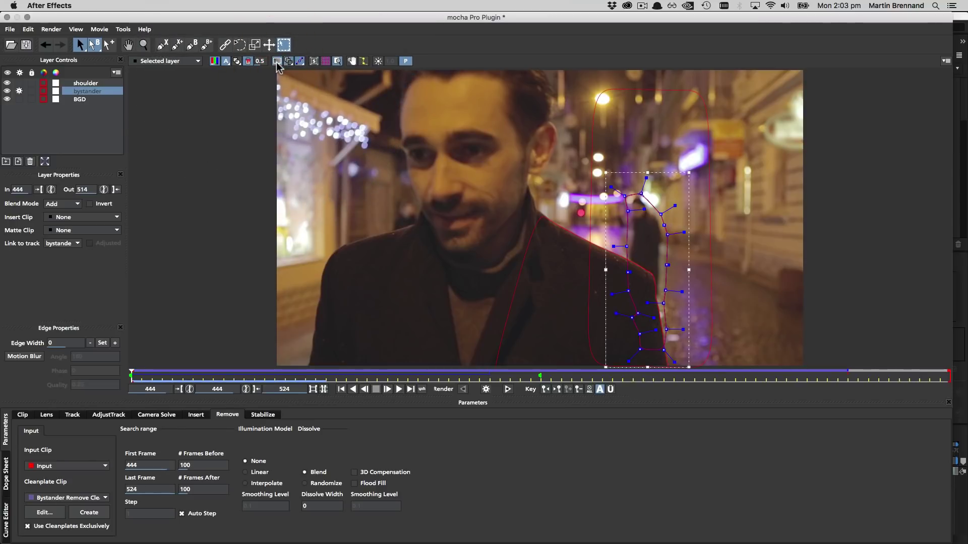
key(grave)
key(grave)
key(grave)
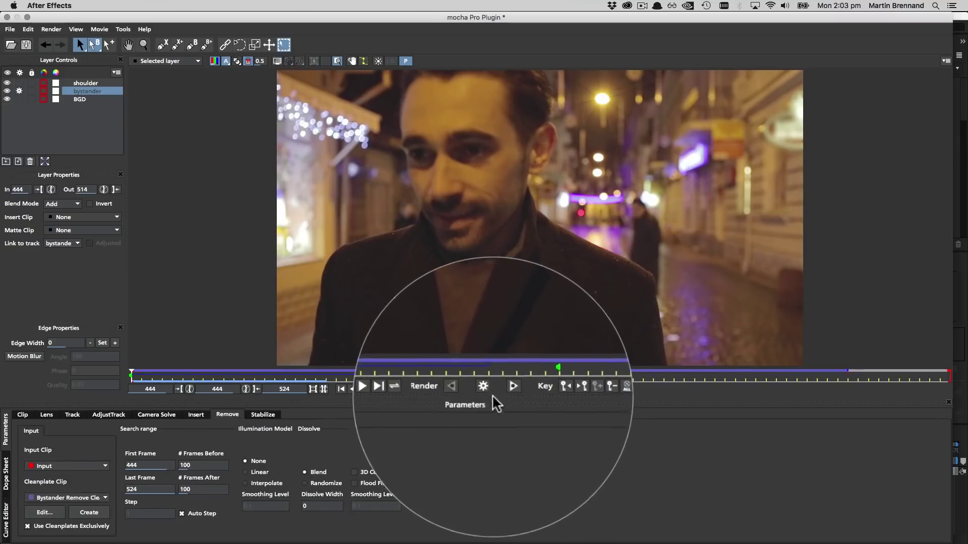
click(486, 389)
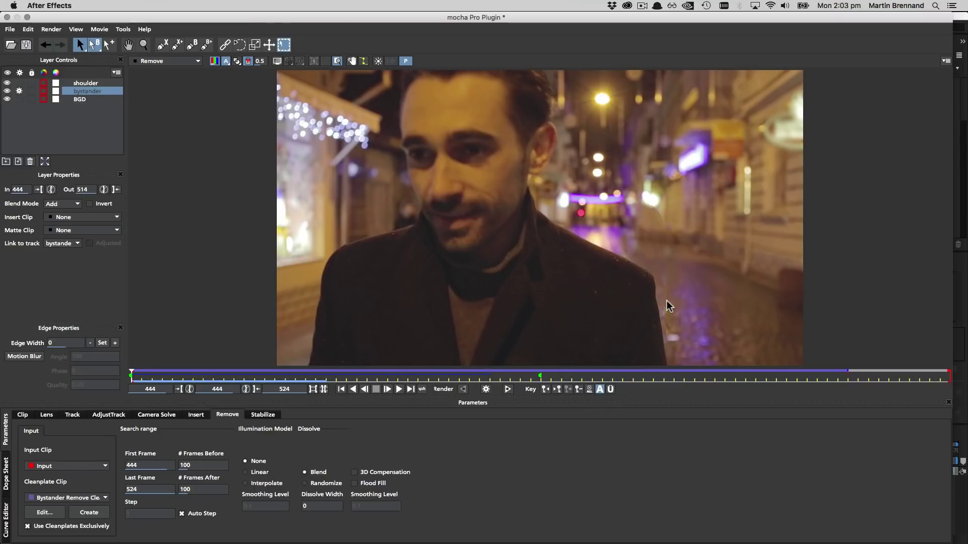
click(277, 62)
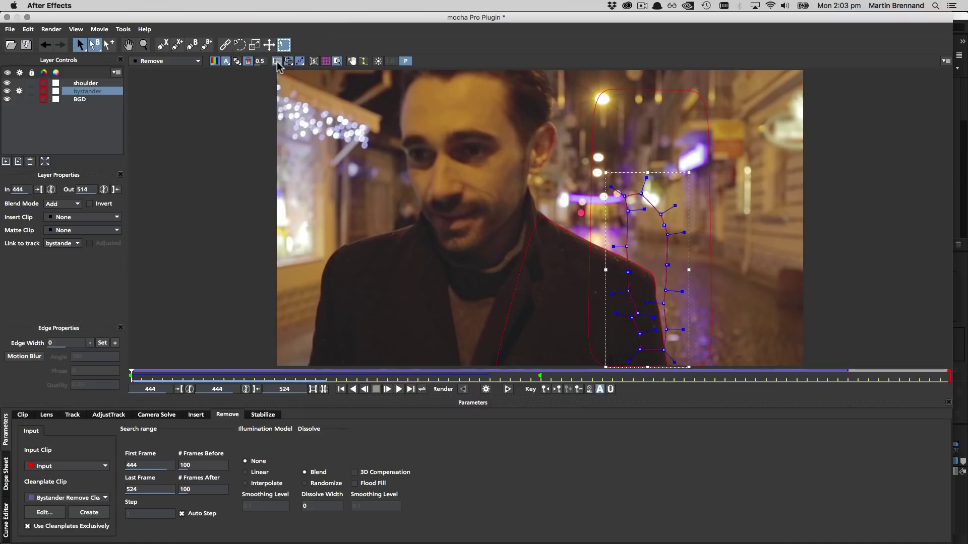
click(277, 61)
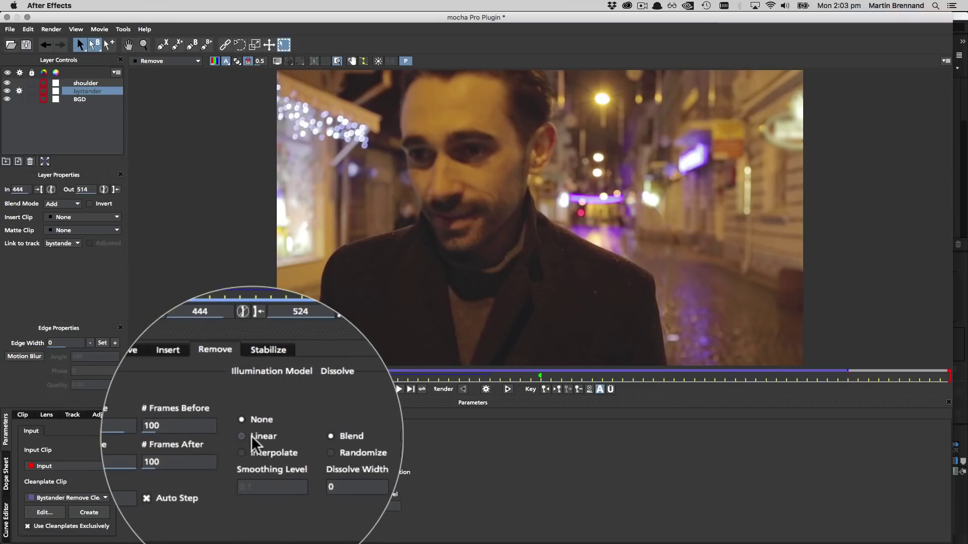
Test-render the frame with the Linear illumination model, and render it again with Interpolate as the model to keep.
click(251, 472)
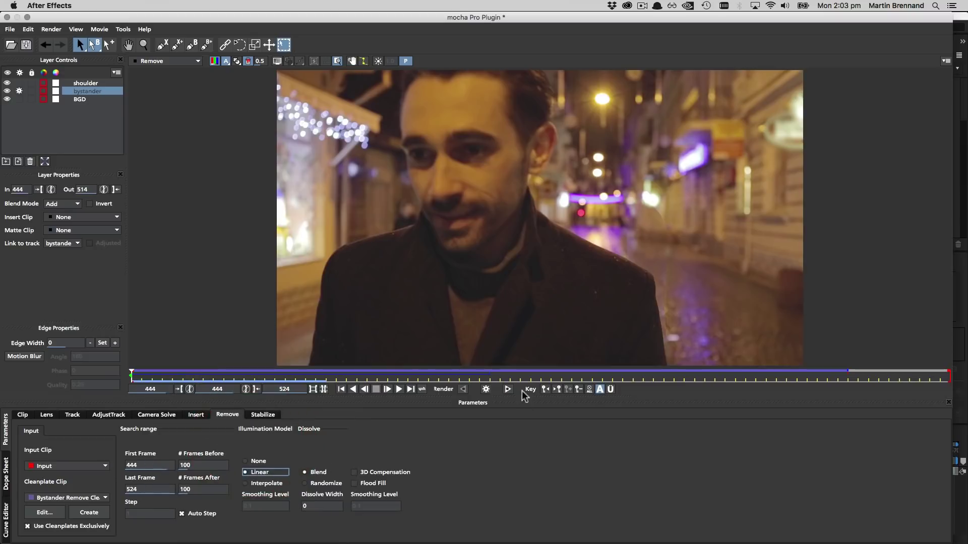
click(486, 389)
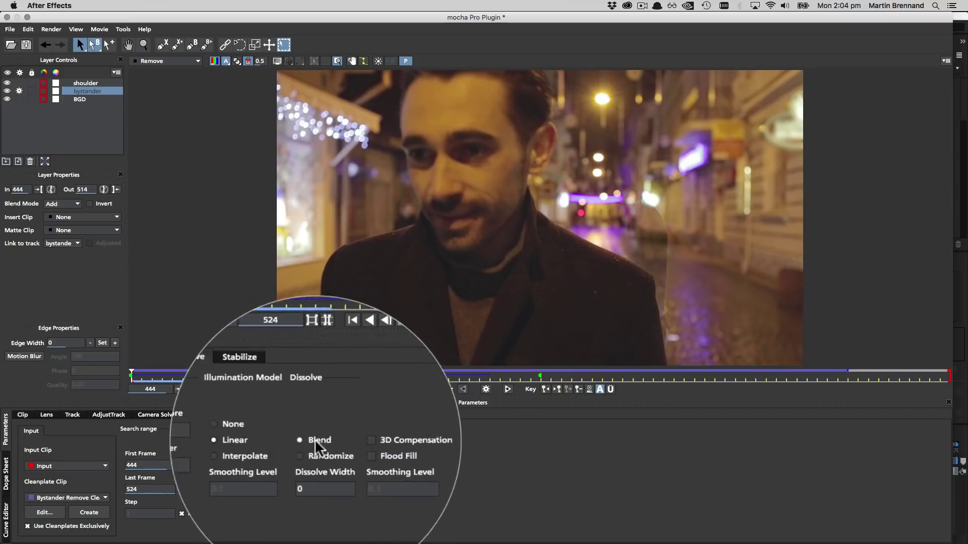
click(256, 483)
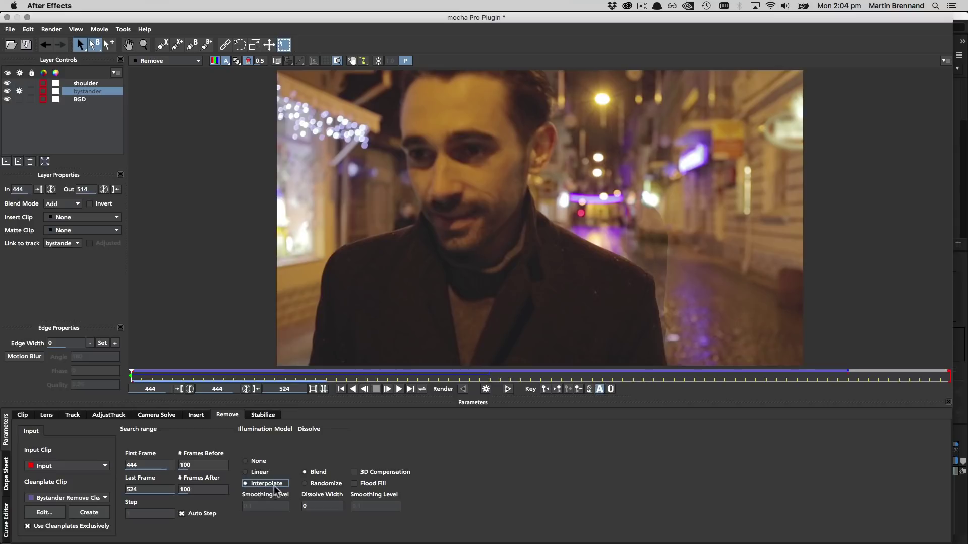
click(255, 482)
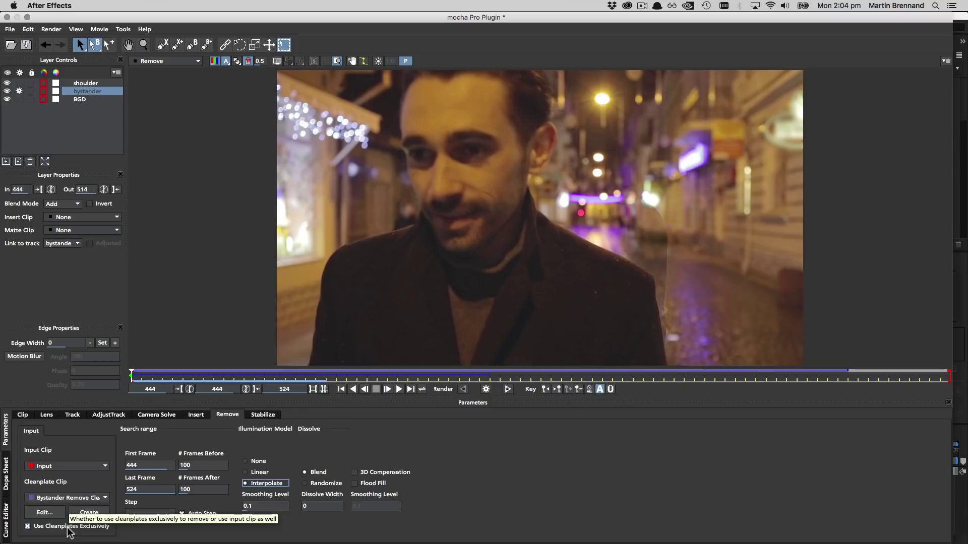
click(486, 389)
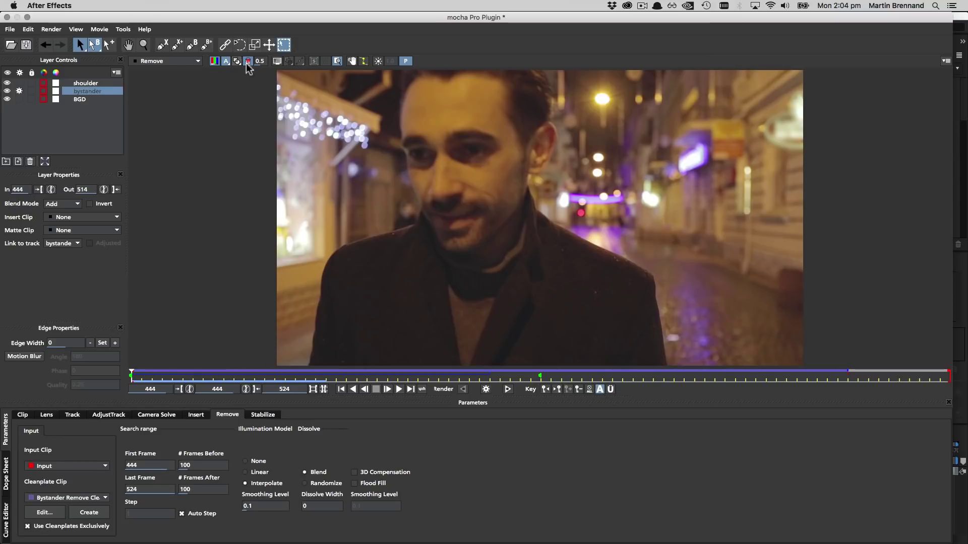
With the outlines and Selected layer clip shown, select all the bystander spline's points and add an edge width of 3.
click(276, 62)
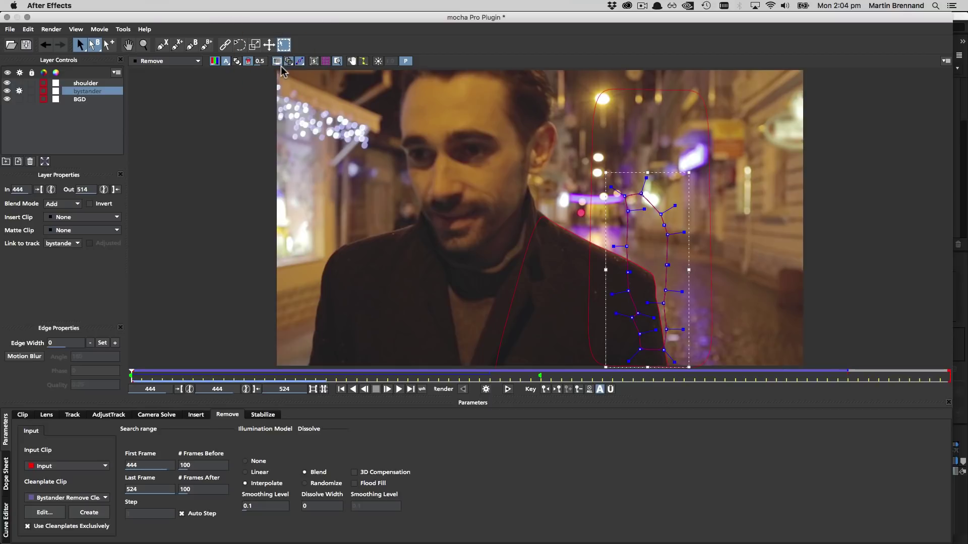
click(169, 65)
click(170, 75)
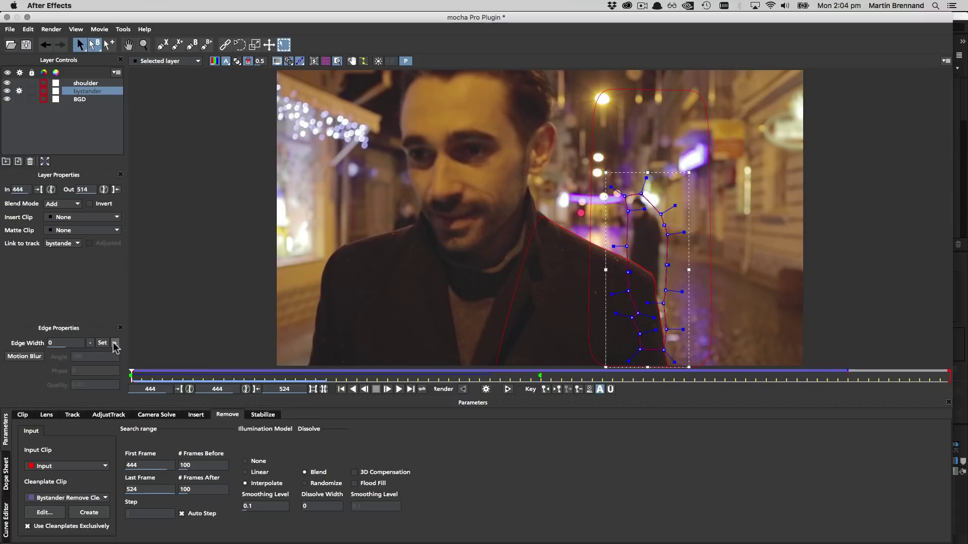
key(super+a)
double_click(52, 344)
text(3)
click(115, 344)
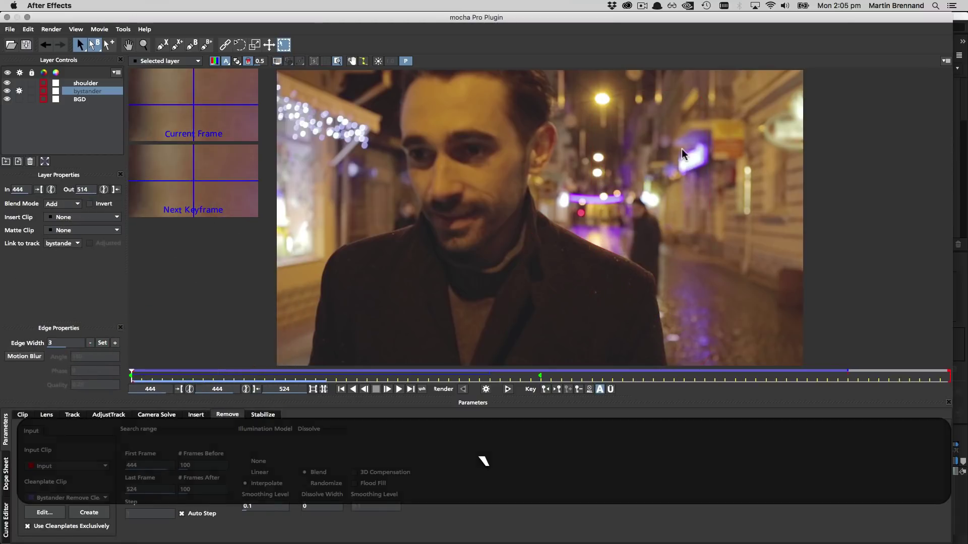
Render the removal with the feathered edge, review the result back to frame 444, and return the viewer clip to Selected layer.
click(485, 390)
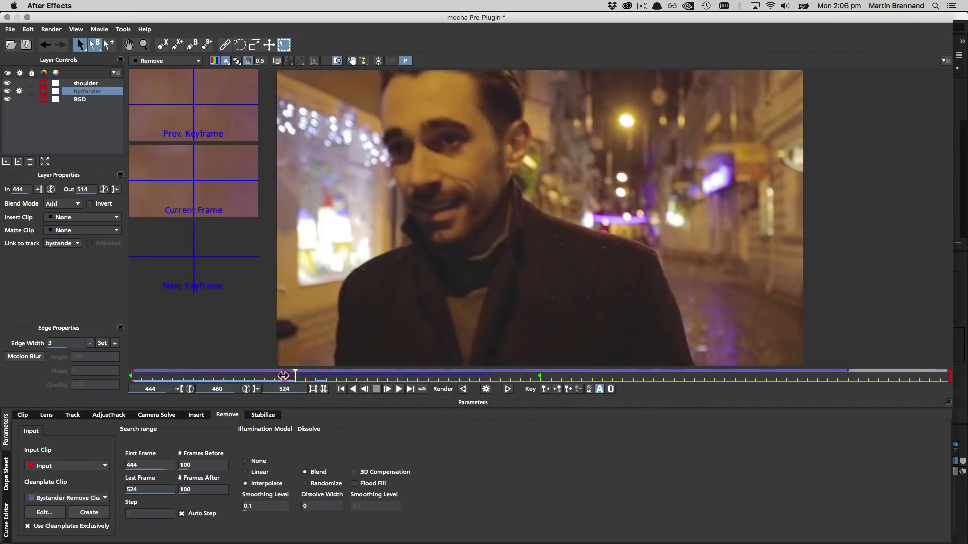
drag(284, 372, 66, 355)
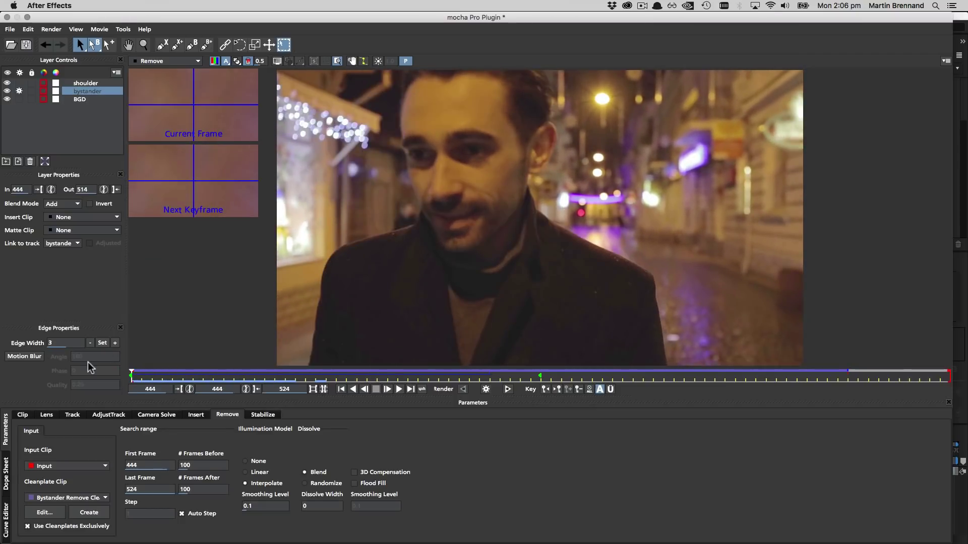
click(171, 61)
click(178, 75)
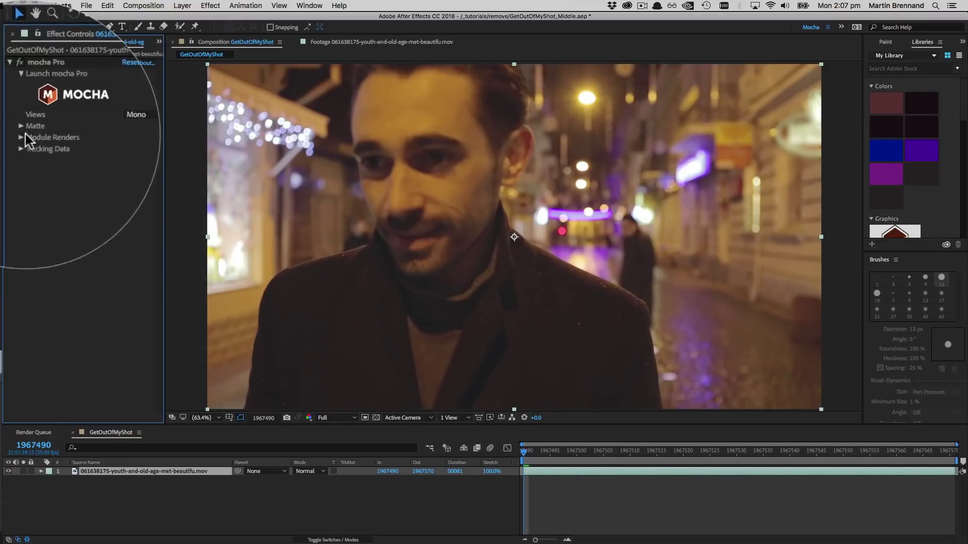
In After Effects, set the mocha Pro effect's render module to Remove and enable its module render.
click(15, 119)
click(138, 136)
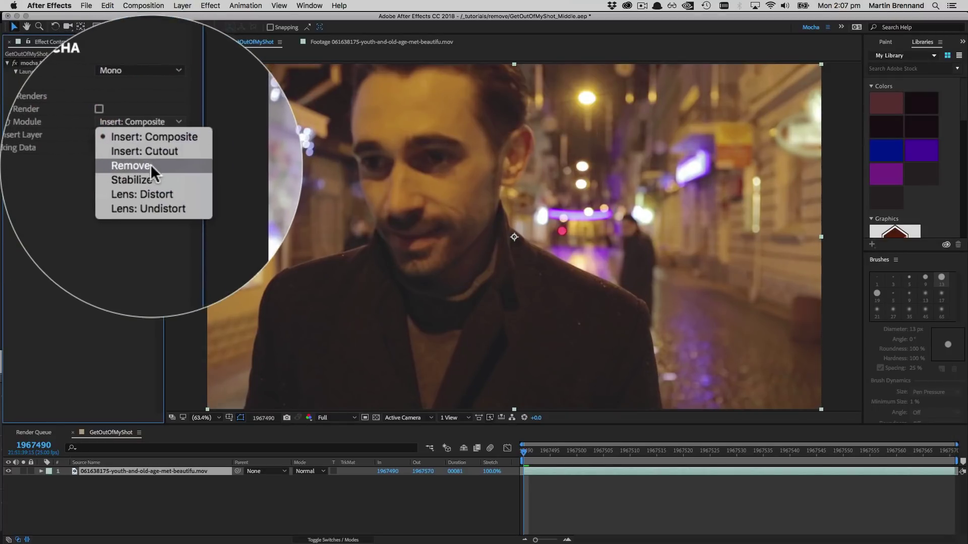
click(150, 165)
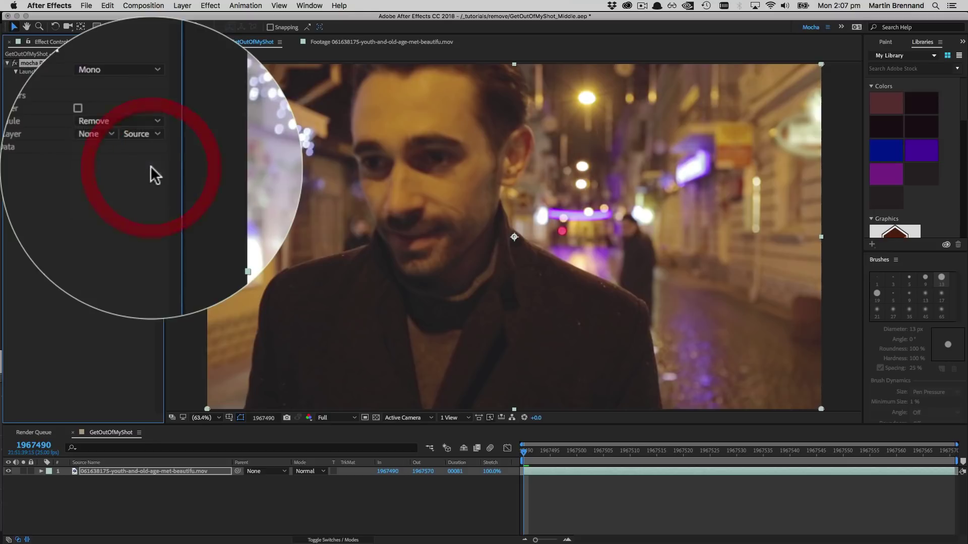
click(140, 150)
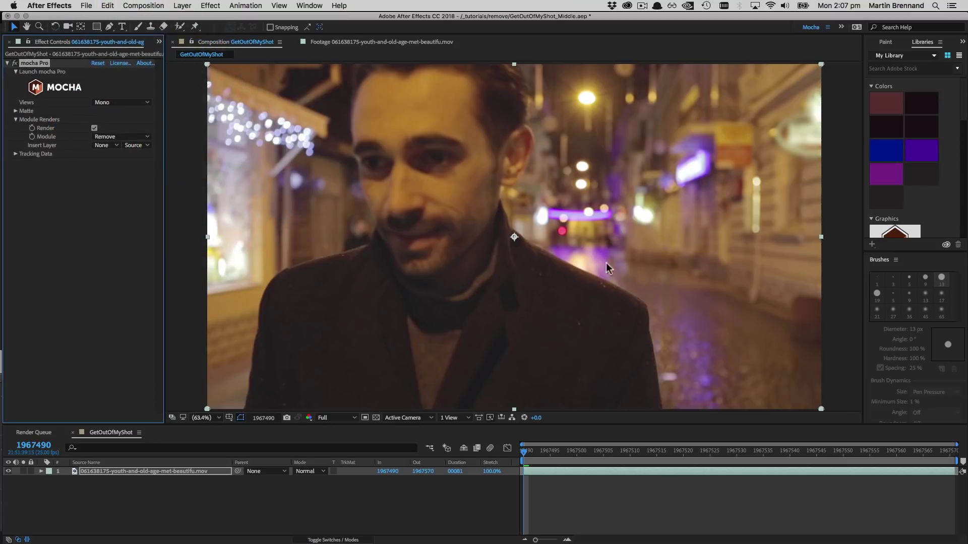